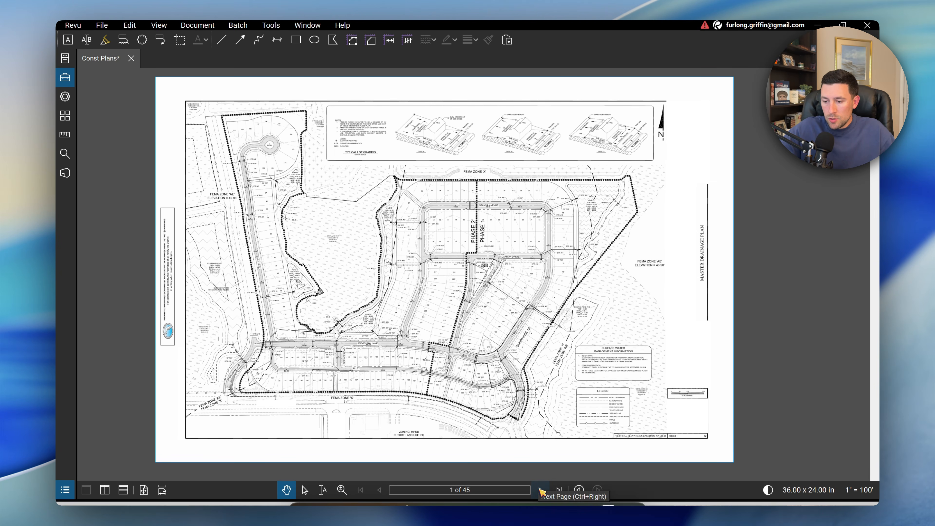
# - Go to page 2 and examine the storm pipe run and structure labels between the road and Pond D
pyautogui.click(541, 490)
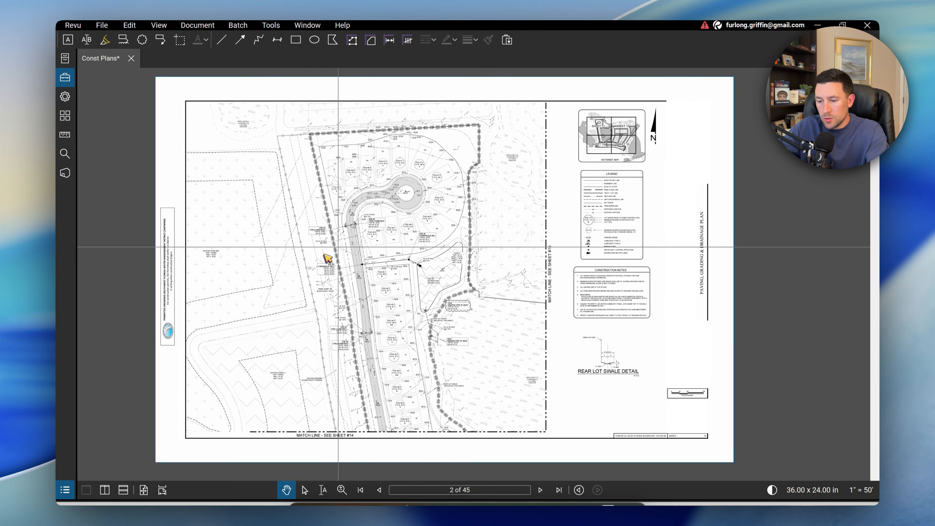
pyautogui.scroll(4, 355, 247)
pyautogui.scroll(2, 360, 245)
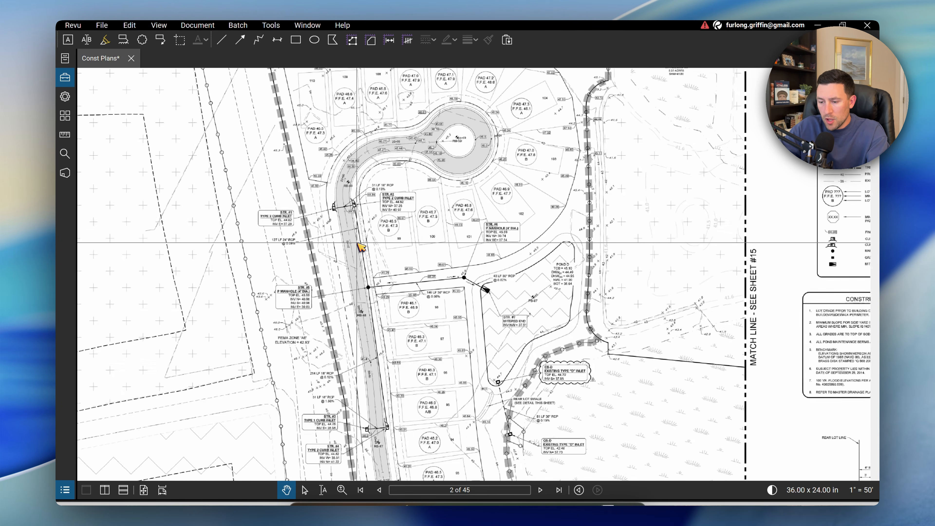
pyautogui.scroll(2, 488, 249)
pyautogui.moveTo(545, 249); pyautogui.dragTo(496, 218)
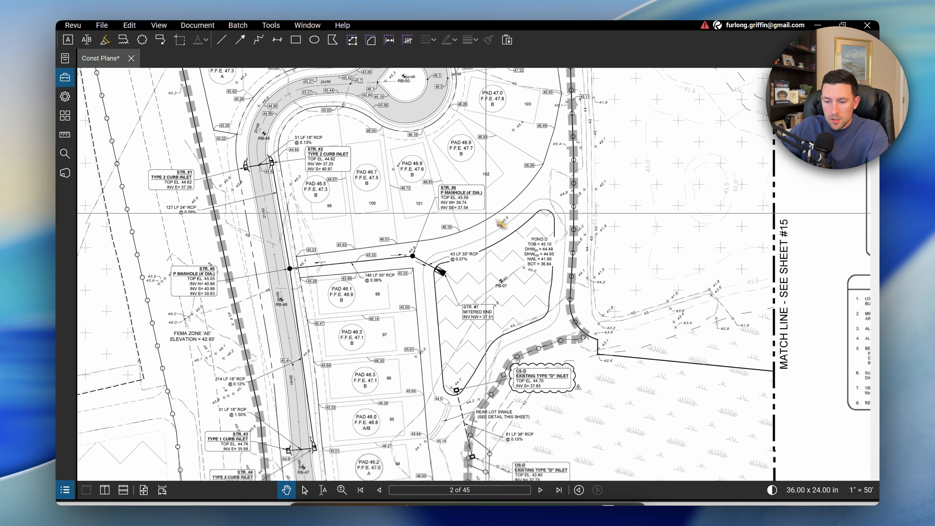
pyautogui.scroll(1, 332, 236)
pyautogui.scroll(1, 332, 236)
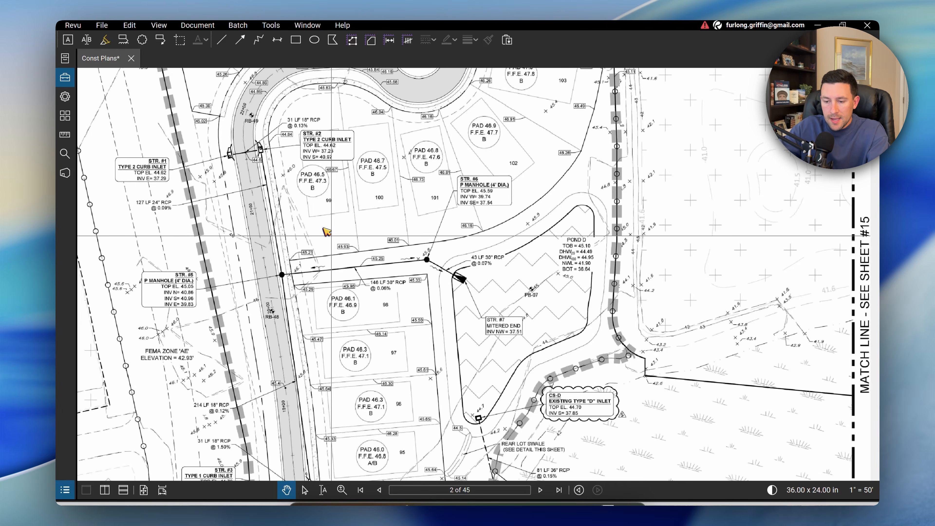
pyautogui.moveTo(322, 227)
pyautogui.mouseDown()
pyautogui.moveTo(412, 274)
pyautogui.moveTo(380, 238)
pyautogui.mouseUp()
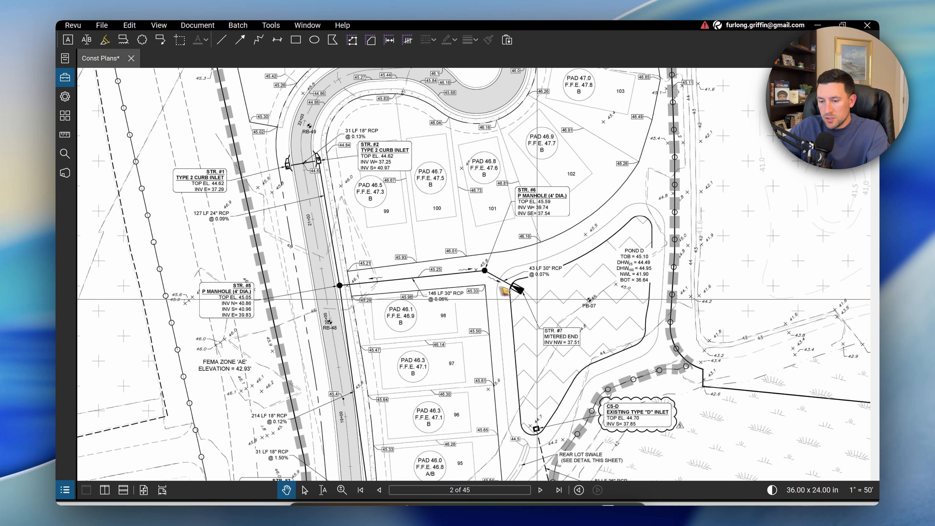
pyautogui.scroll(2, 454, 242)
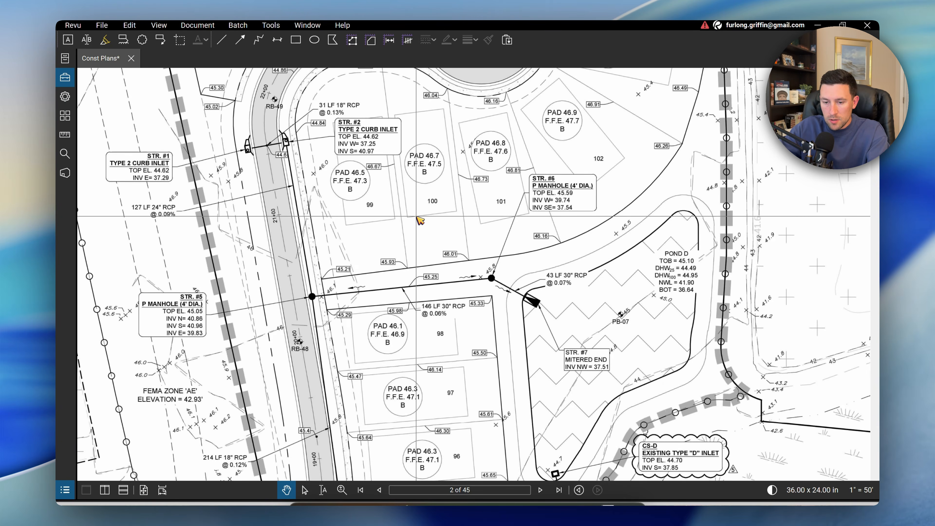
pyautogui.moveTo(419, 220); pyautogui.dragTo(446, 263)
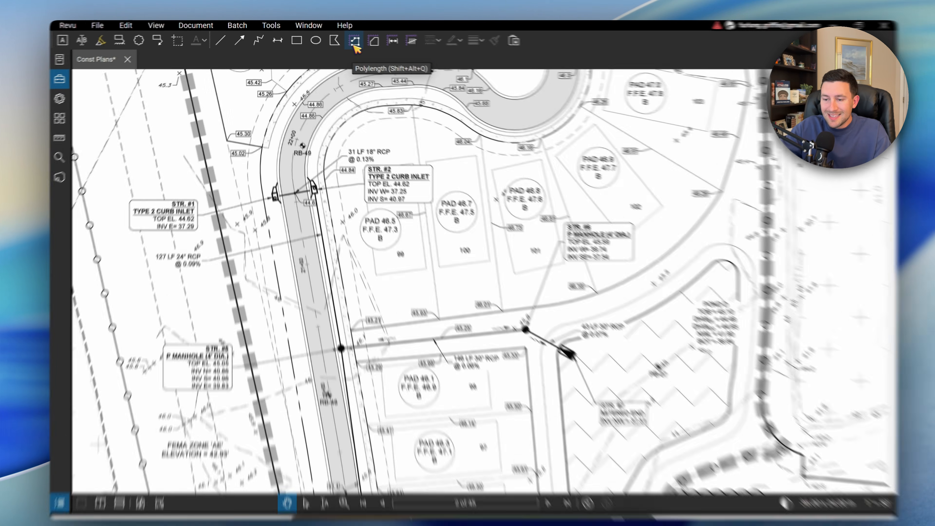
# - Start a Polylength measurement and set its subject to 30" RCP and its line color to blue violet
pyautogui.click(355, 41)
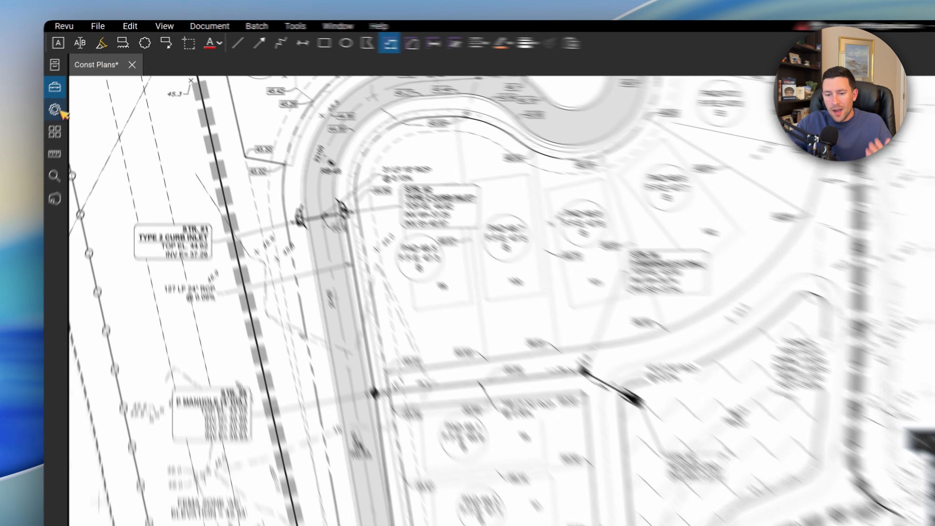
pyautogui.click(65, 96)
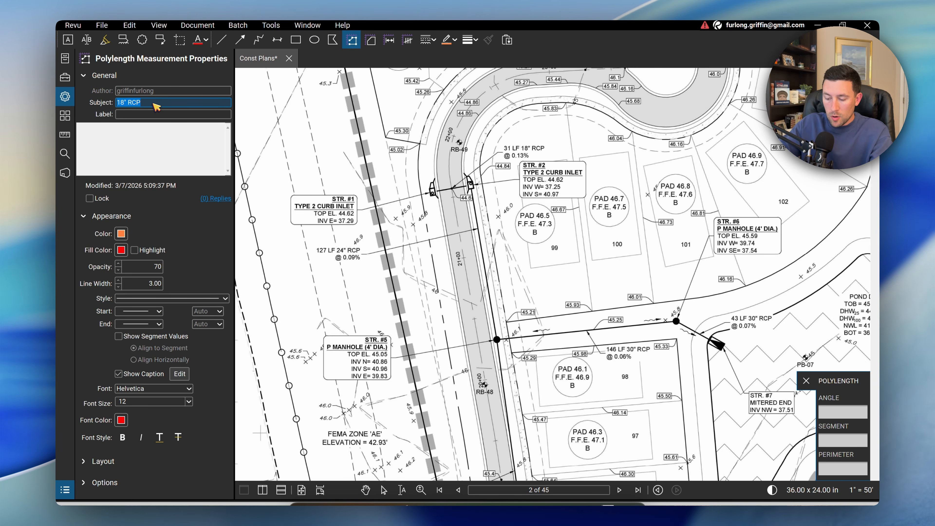
pyautogui.write('" RCP')
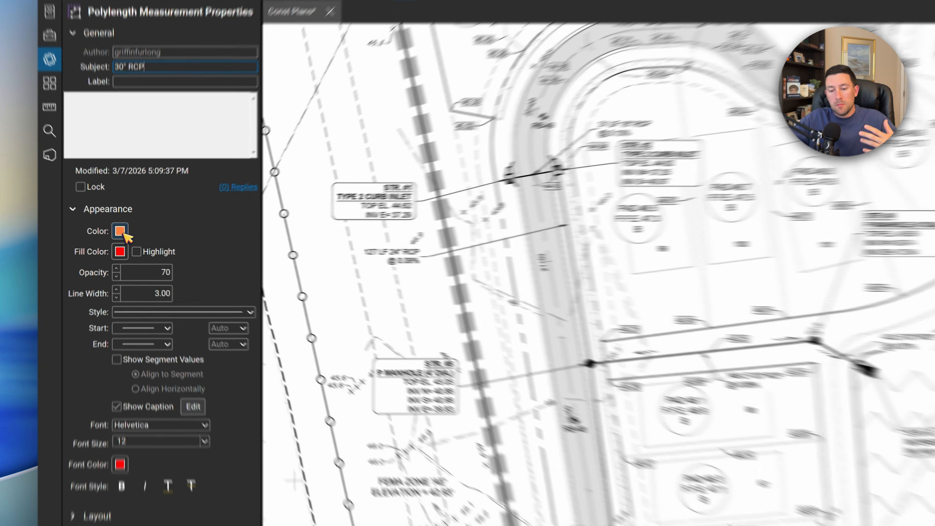
pyautogui.click(121, 233)
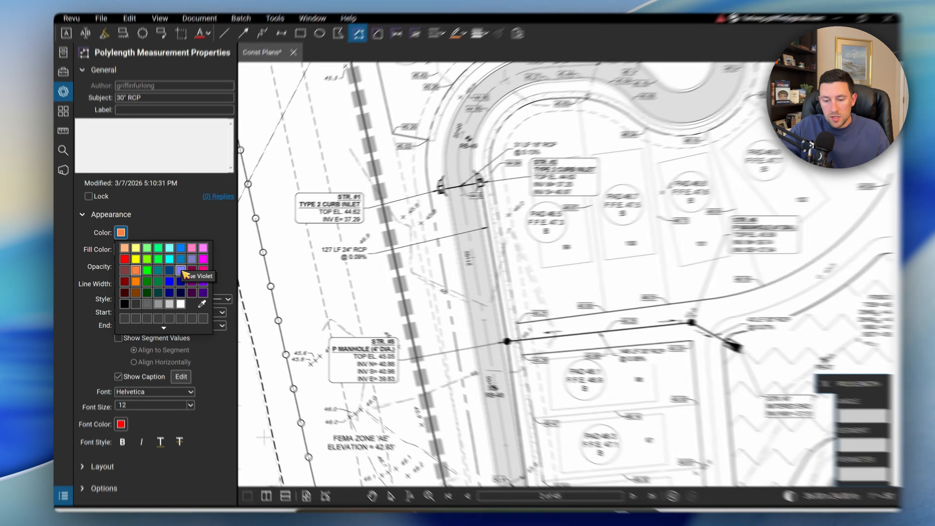
pyautogui.click(179, 271)
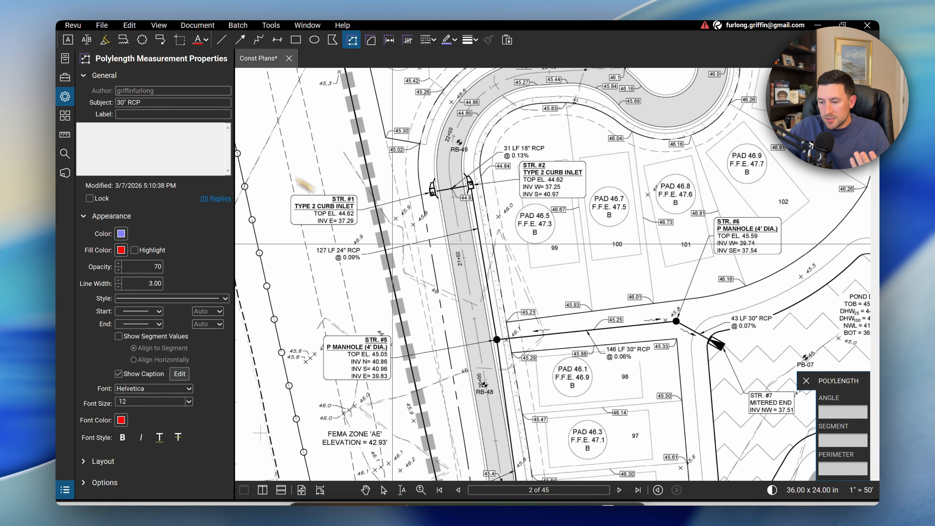
# - Trace the 30" RCP run from manhole STR. #5 through manhole STR. #6 to mitered end STR. #7 with the Polylength measurement
pyautogui.scroll(2, 666, 397)
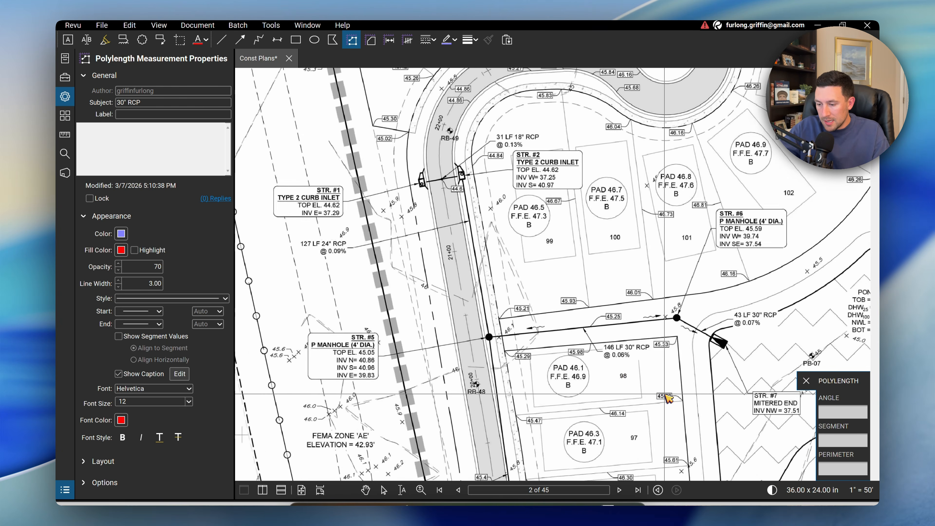
pyautogui.scroll(1, 770, 334)
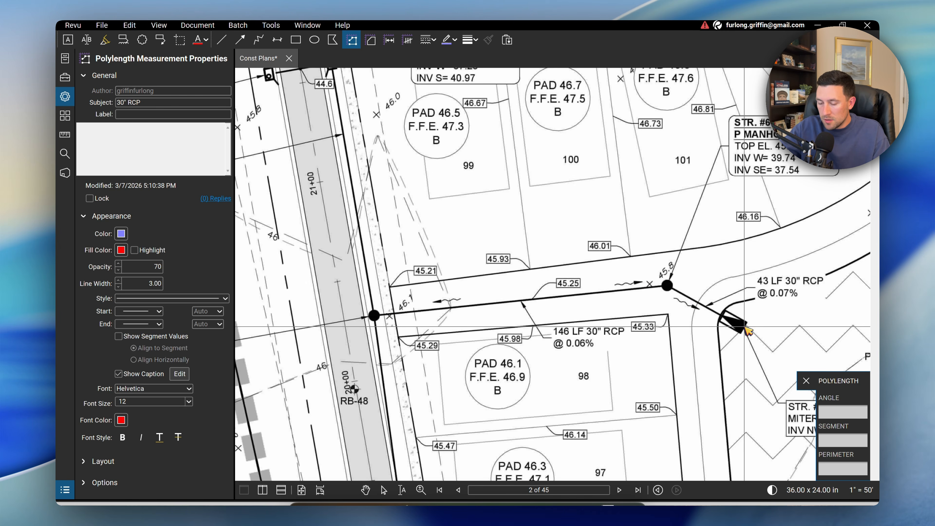
pyautogui.scroll(1, 567, 323)
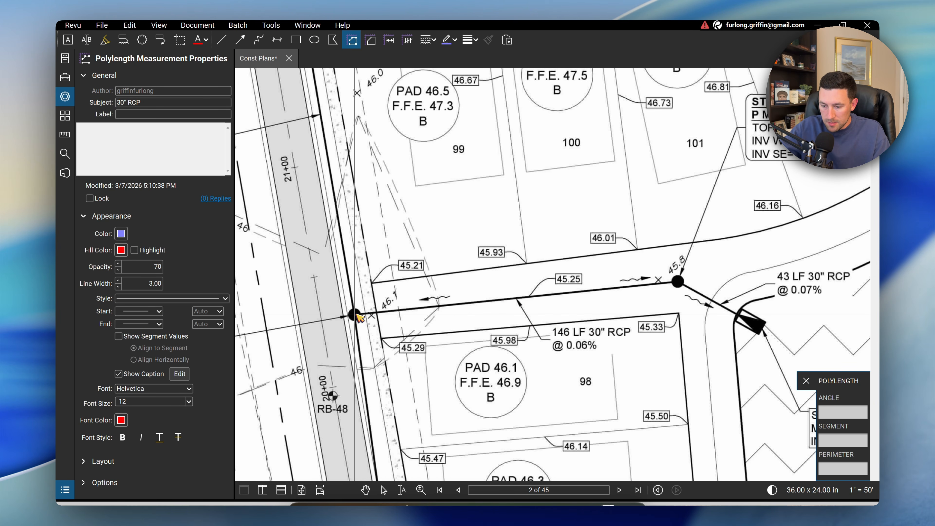
pyautogui.click(355, 315)
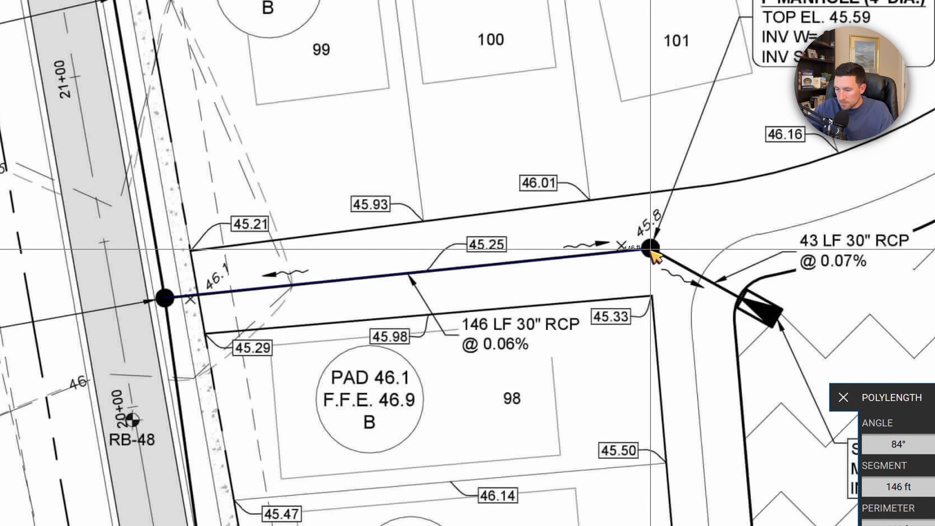
pyautogui.click(651, 249)
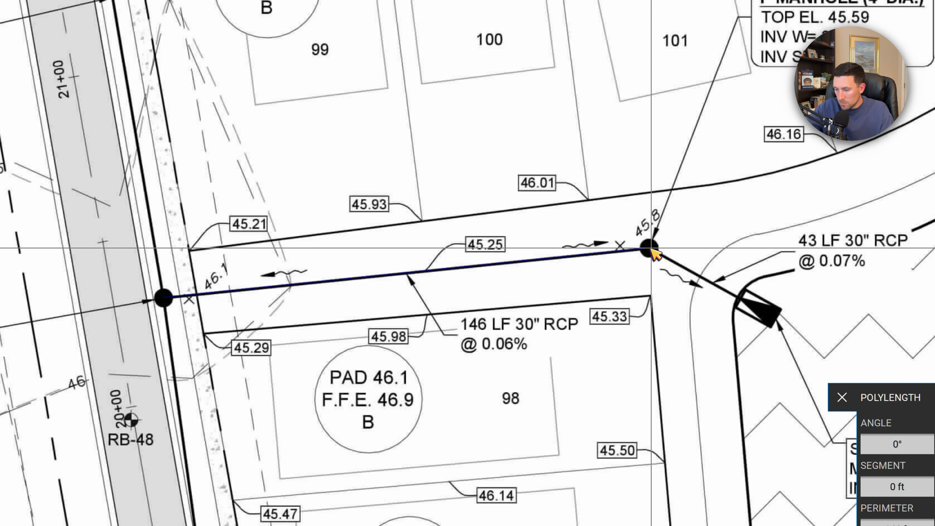
pyautogui.click(778, 321)
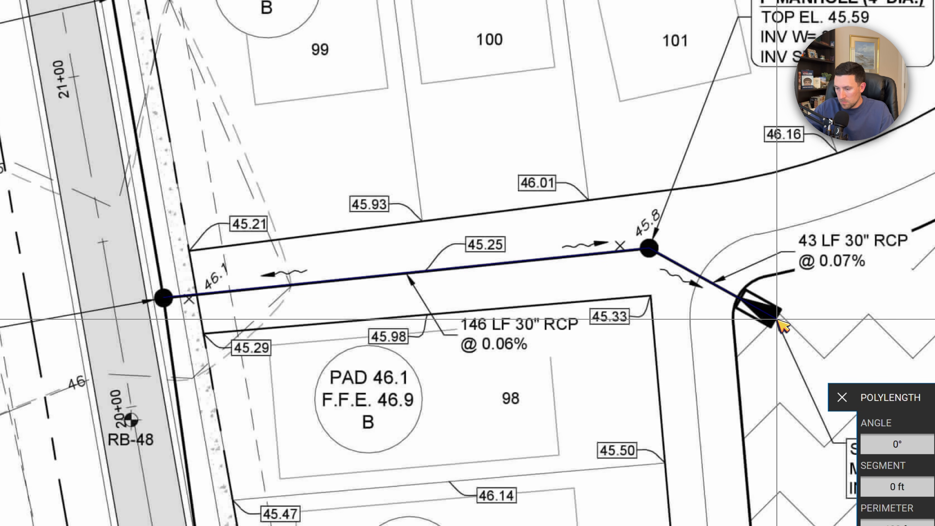
pyautogui.press('Return')
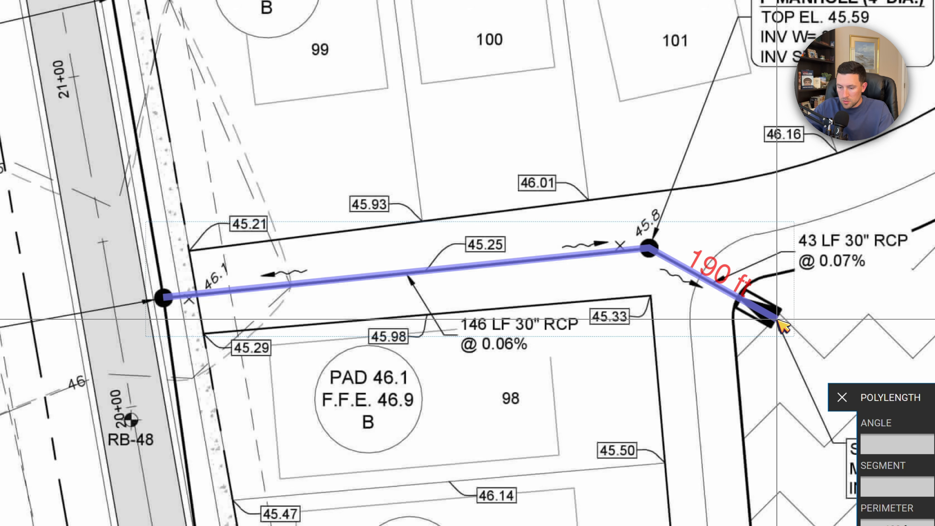
pyautogui.press('Escape')
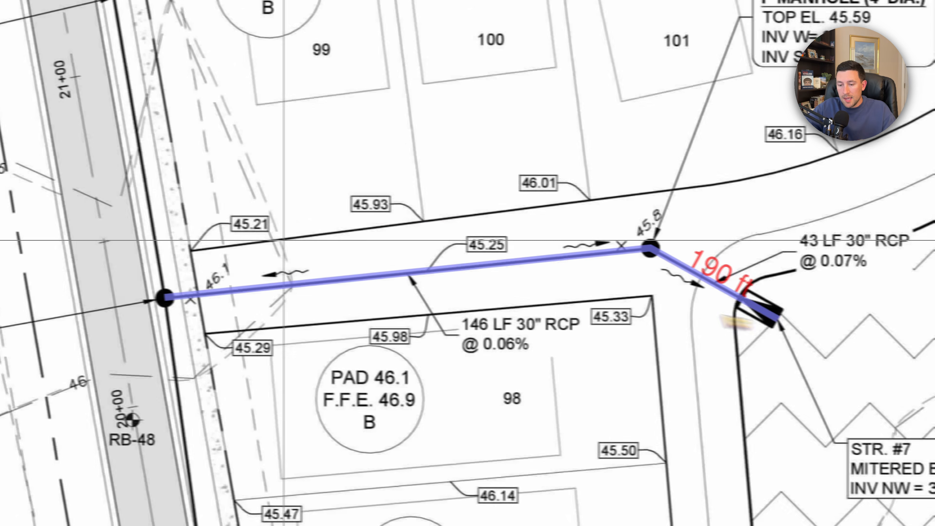
# - Create a new legend from the 30" RCP measurement and place it in the blank area below the rear lot swale detail
pyautogui.scroll(-7, 623, 309)
pyautogui.scroll(3, 549, 239)
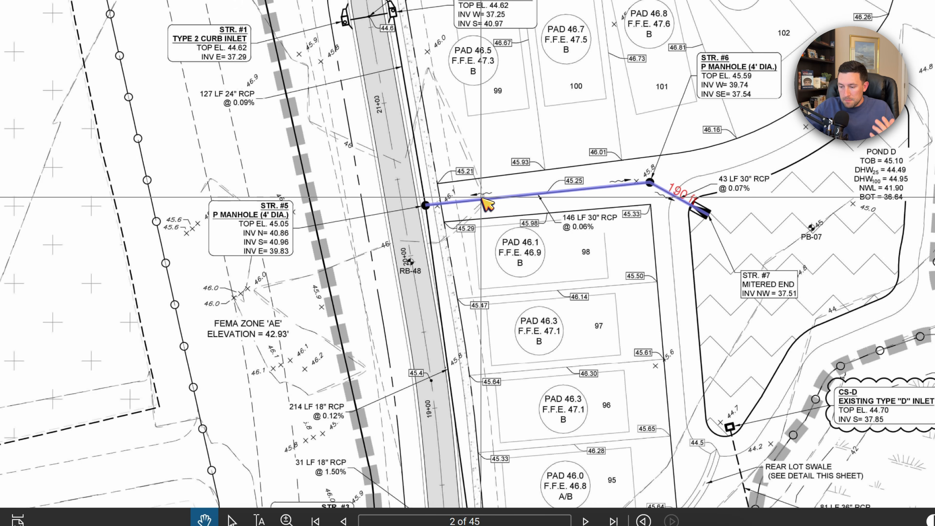
pyautogui.hscroll(5, 490, 240)
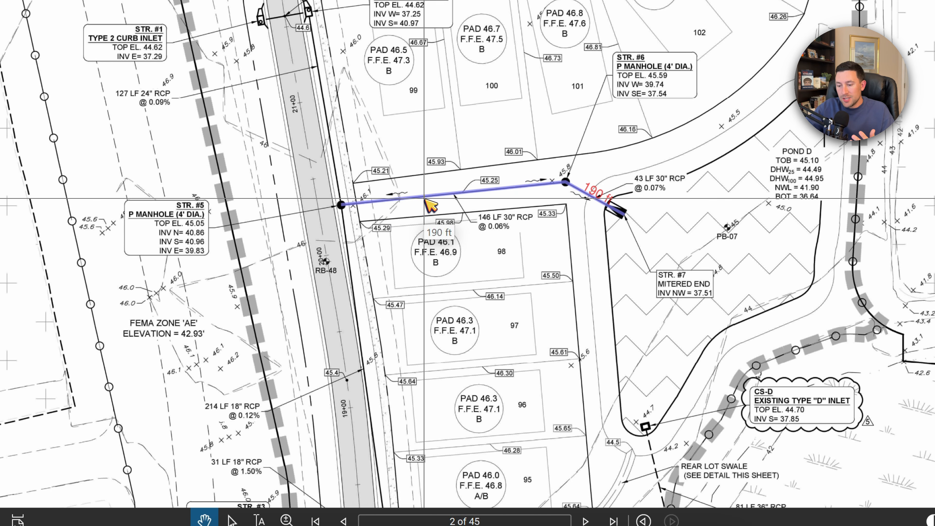
pyautogui.click(430, 202)
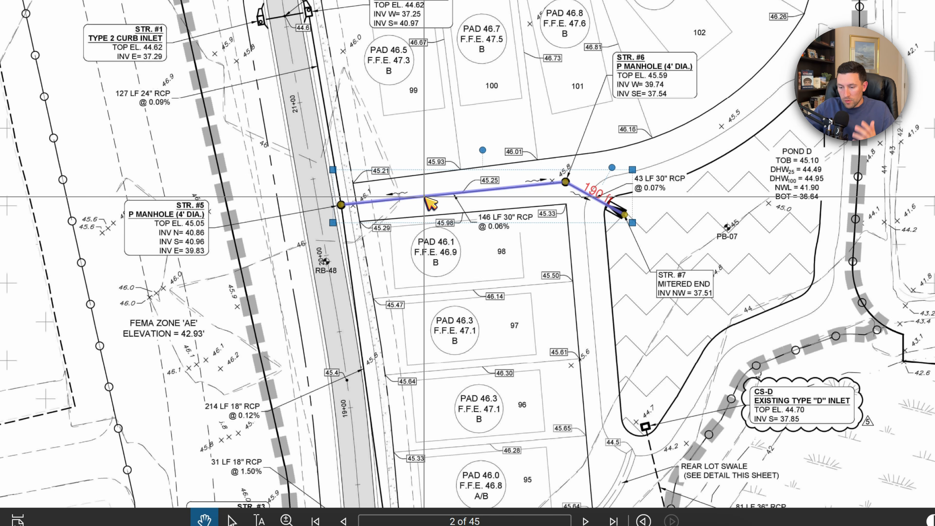
pyautogui.rightClick(430, 202)
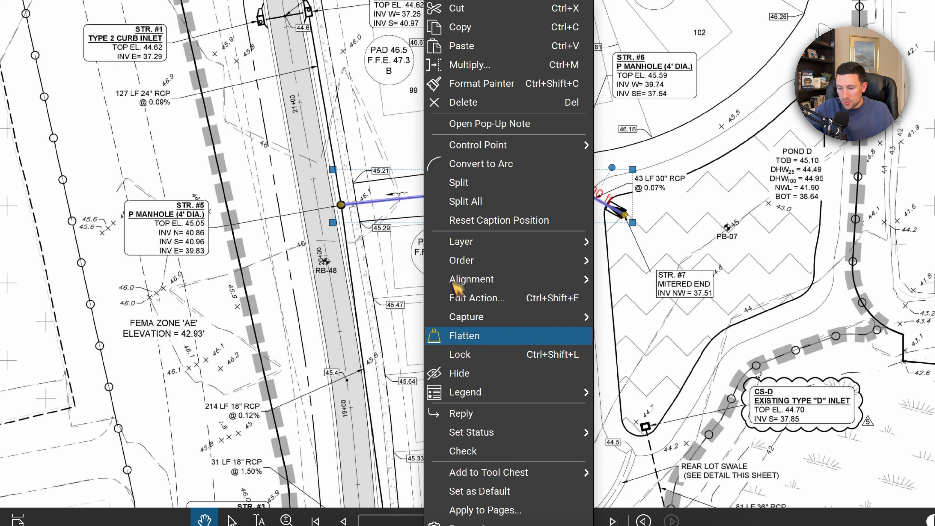
pyautogui.moveTo(486, 393)
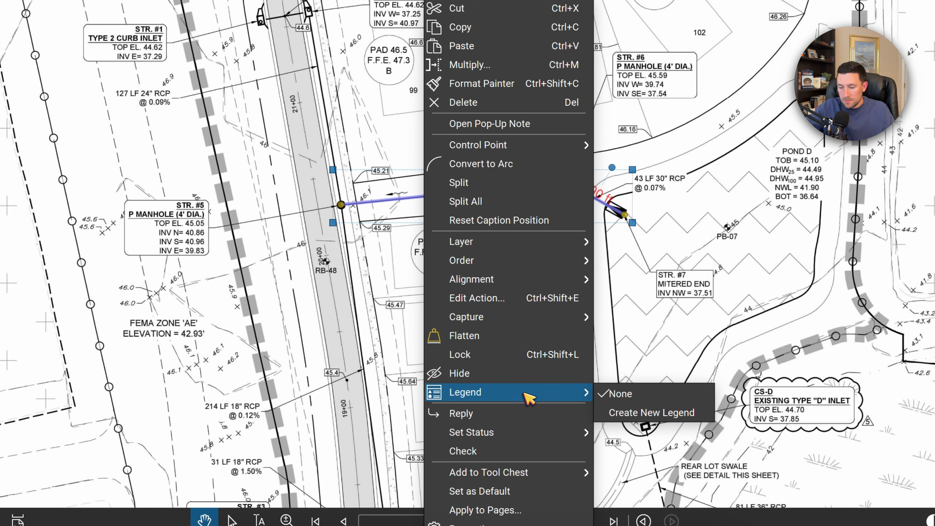
pyautogui.click(651, 415)
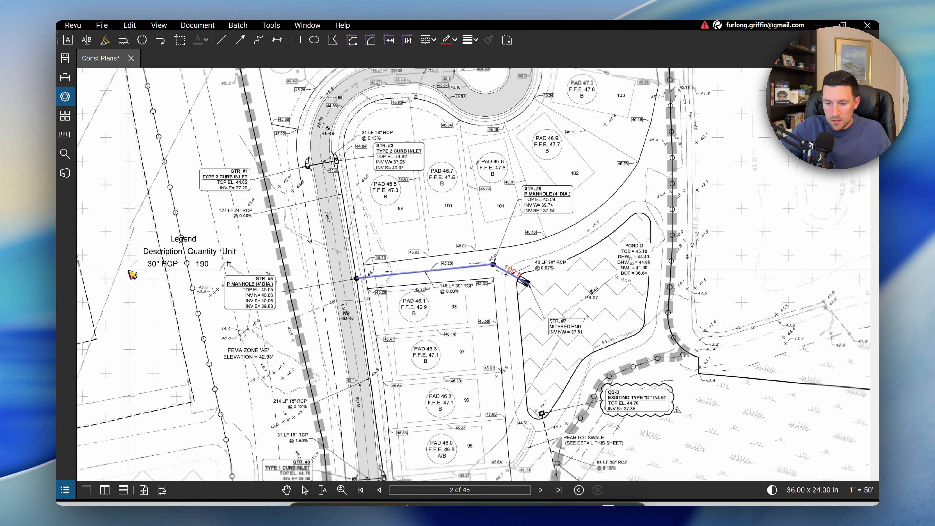
pyautogui.scroll(-3, 133, 274)
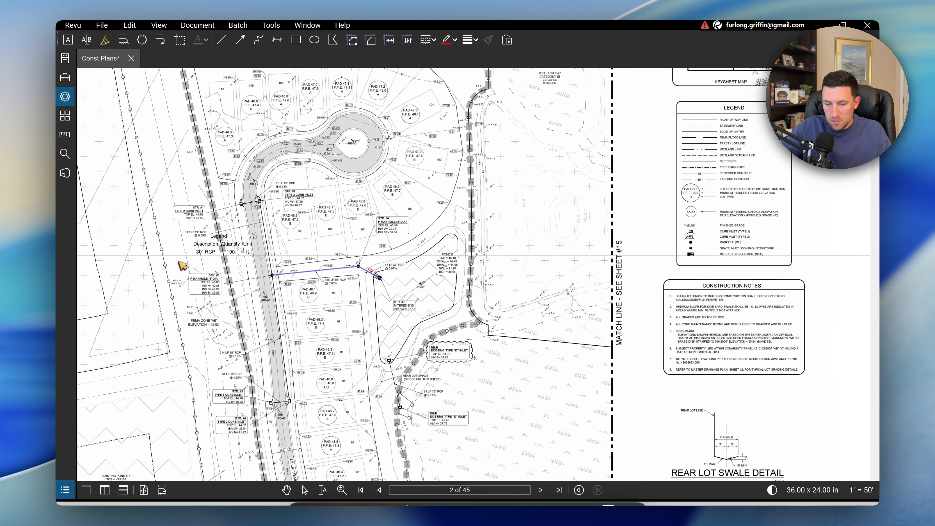
pyautogui.scroll(-3, 185, 266)
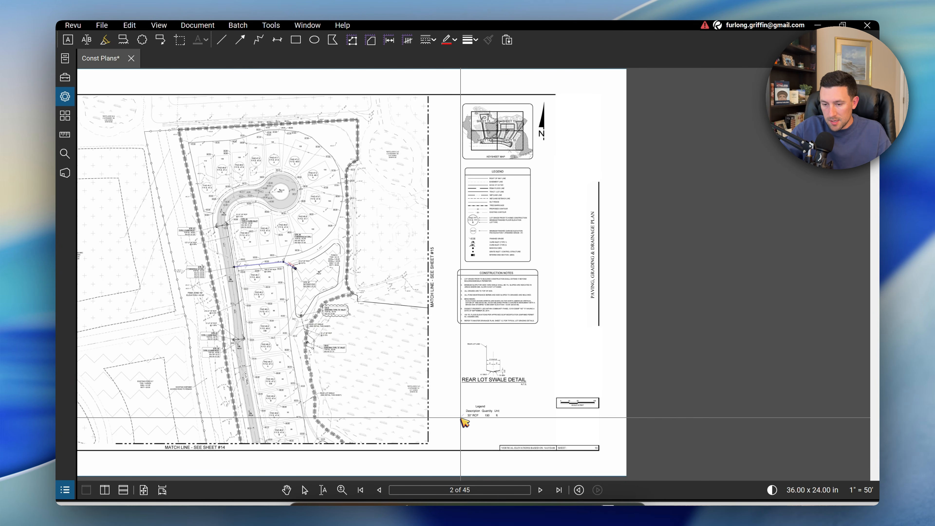
pyautogui.scroll(4, 464, 420)
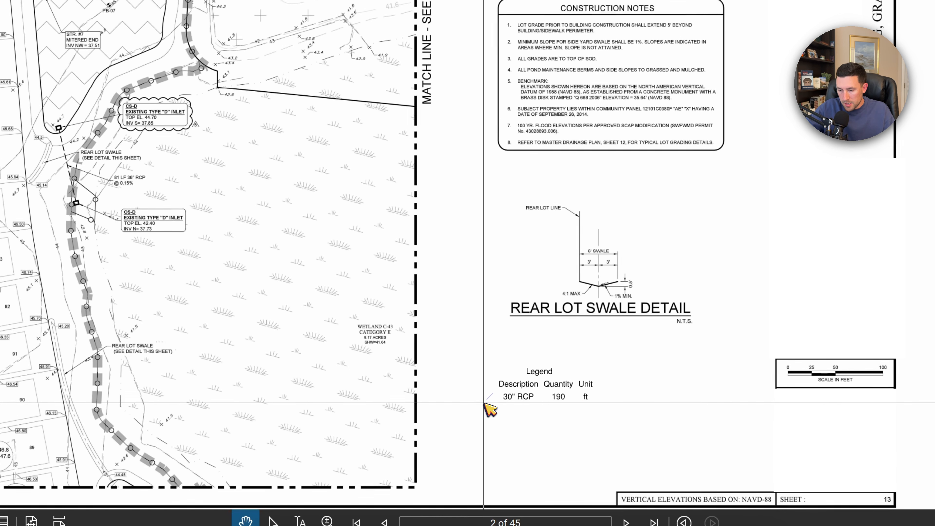
# - Check the sheet number in the title block and set the legend's title to "Sheet 13"
pyautogui.click(476, 412)
pyautogui.scroll(4, 570, 338)
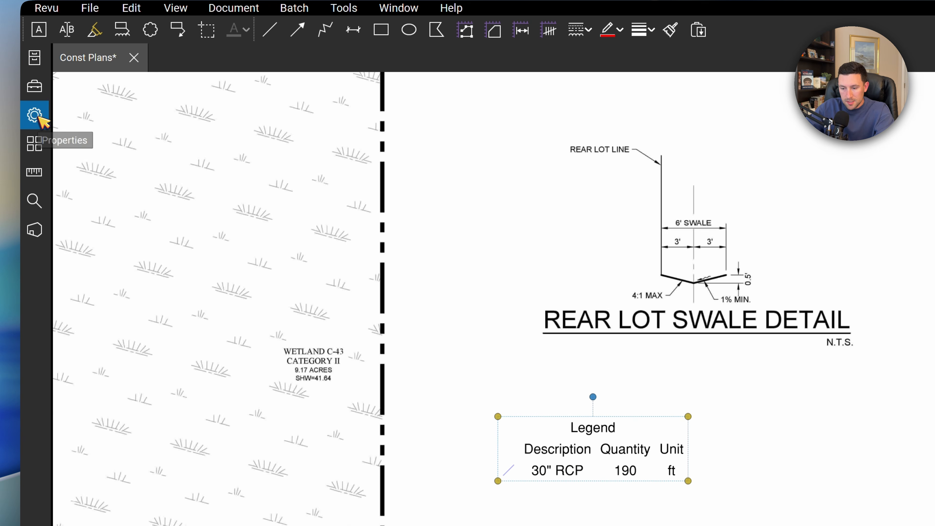
pyautogui.click(34, 109)
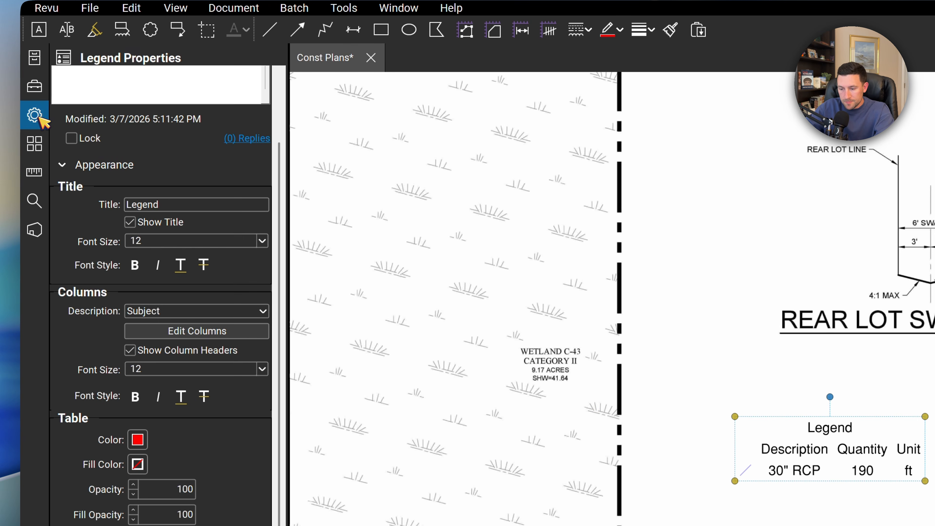
pyautogui.doubleClick(183, 205)
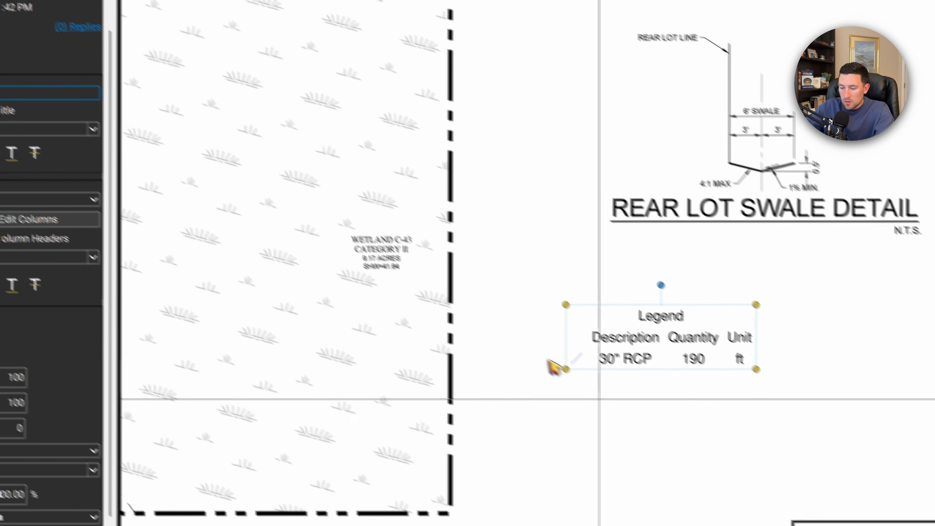
pyautogui.scroll(-3, 777, 518)
pyautogui.moveTo(758, 403); pyautogui.dragTo(581, 354)
pyautogui.scroll(5, 415, 313)
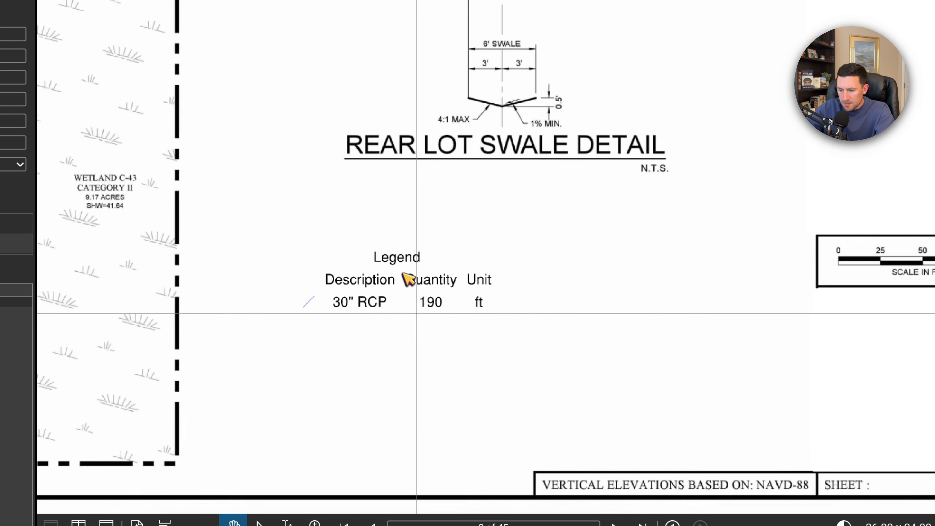
pyautogui.click(400, 267)
pyautogui.doubleClick(165, 165)
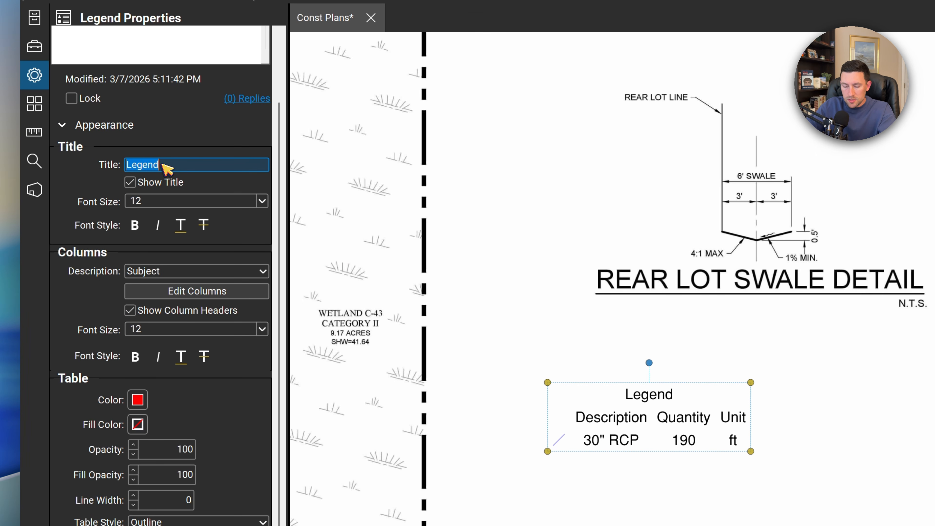
pyautogui.write('Sheet 13')
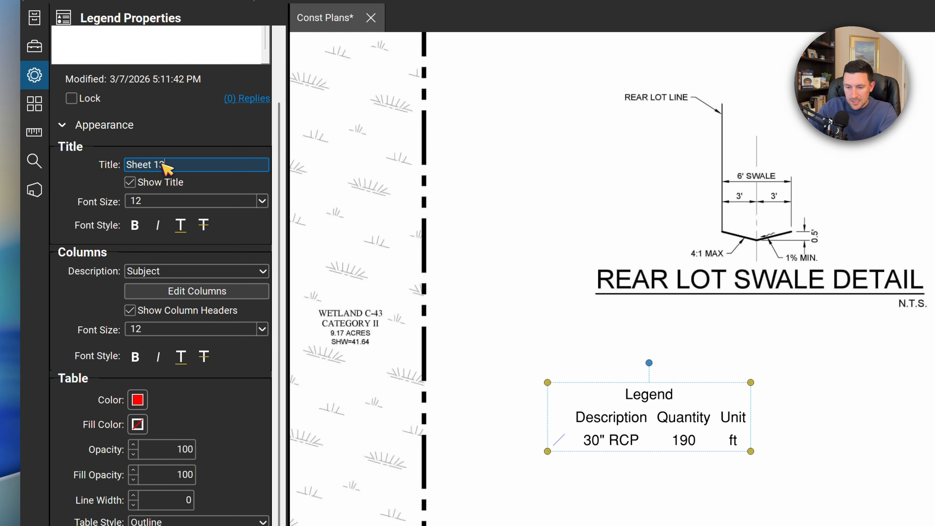
# - Complete the legend's title as "Sheet 13 - Storm Quantities" and make the title bold
pyautogui.write(' - Storm Quanti')
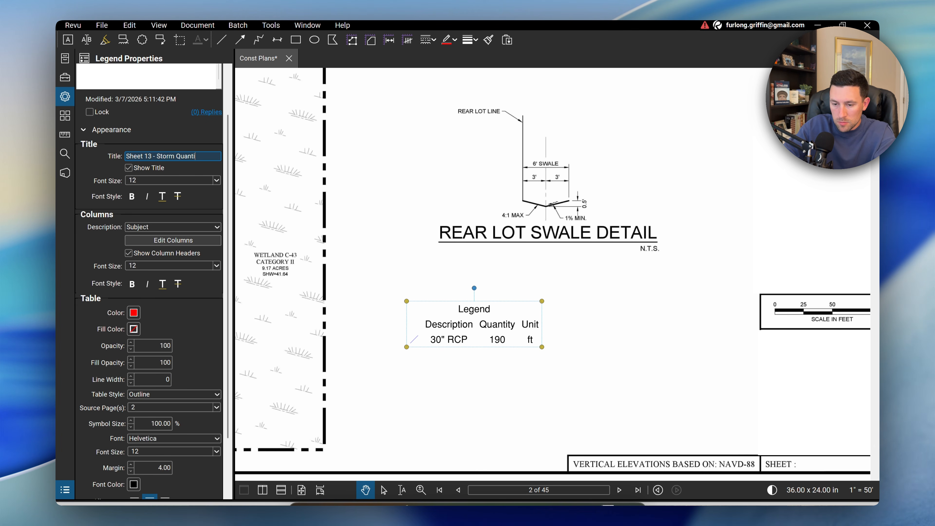
pyautogui.write('ties')
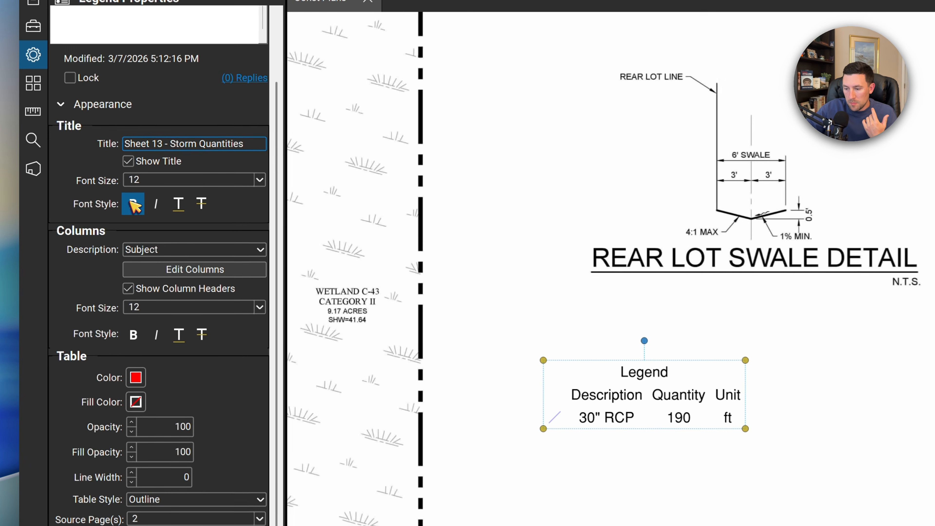
pyautogui.click(134, 204)
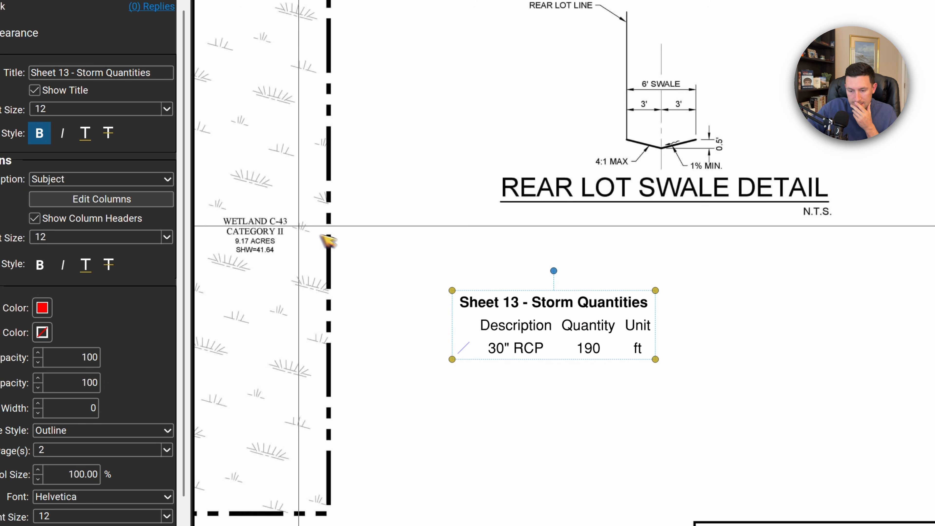
# - Set the storm quantities legend's table fill color to white
pyautogui.scroll(-3, 126, 346)
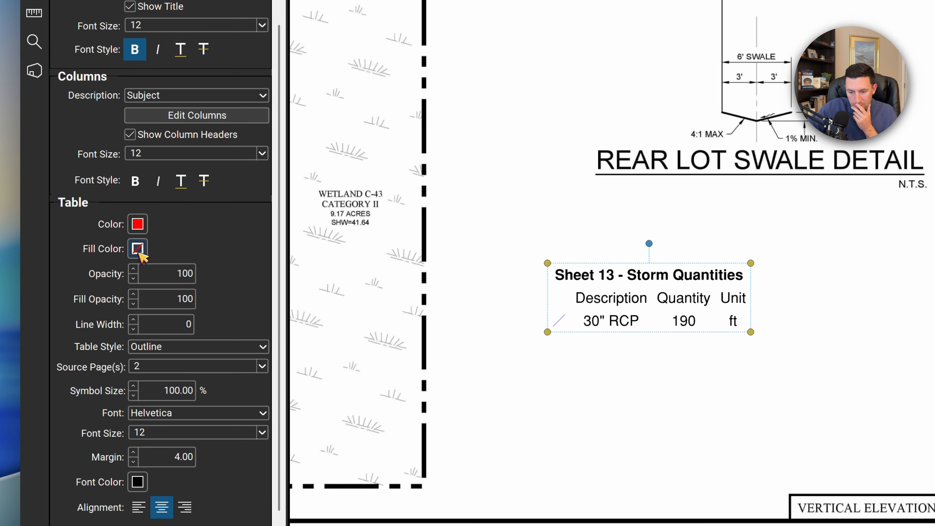
pyautogui.click(137, 249)
pyautogui.click(208, 350)
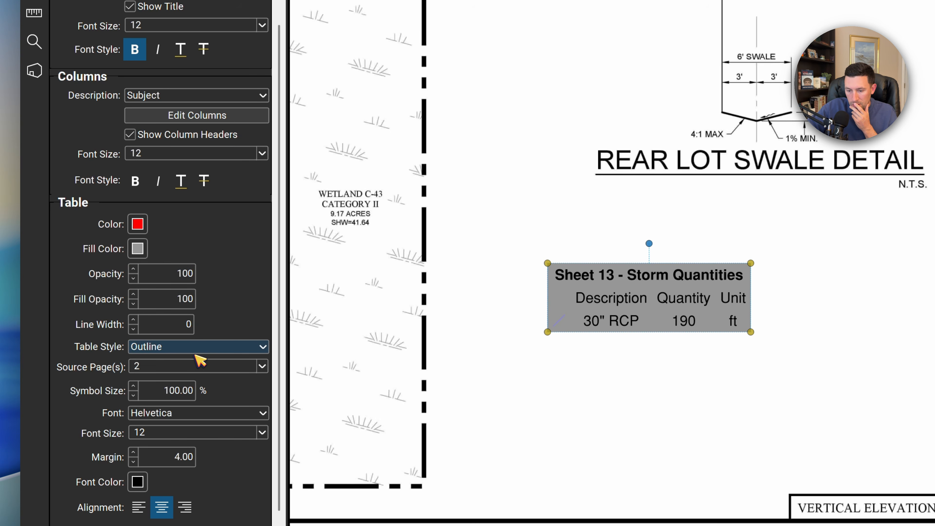
pyautogui.click(139, 250)
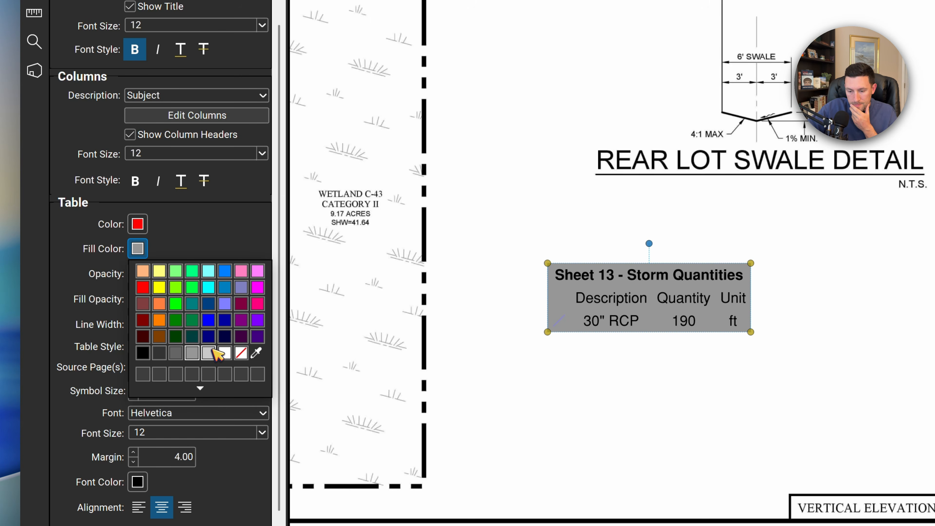
pyautogui.click(215, 352)
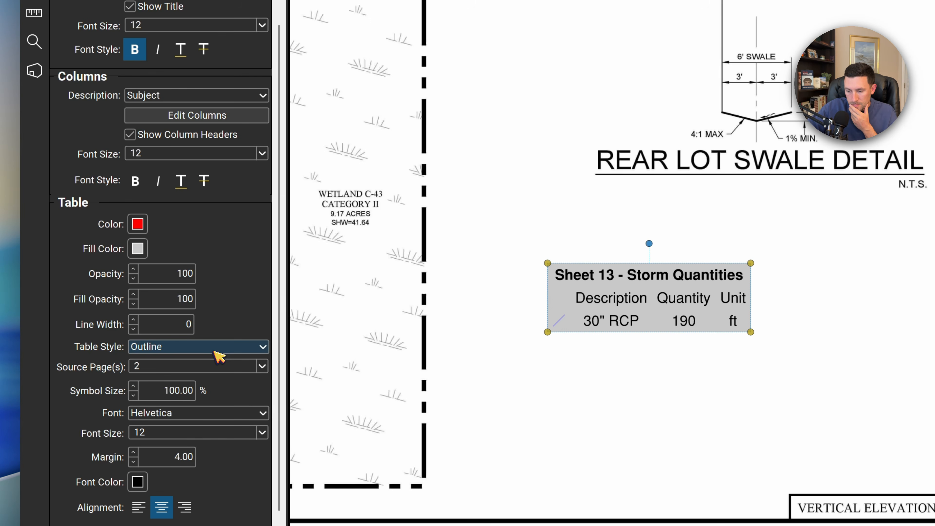
pyautogui.click(138, 249)
pyautogui.click(223, 353)
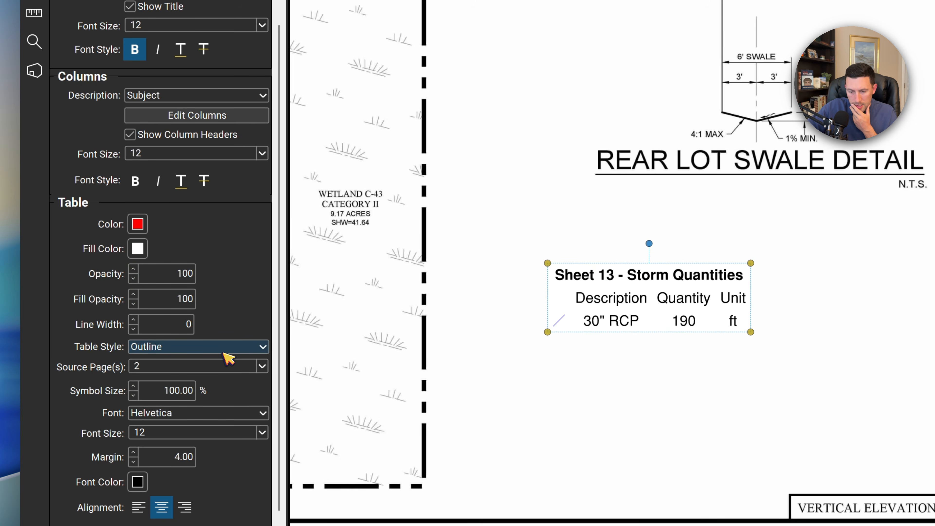
# - Set the legend table's line width to 3.00 and enlarge the legend in the blank area below the swale detail
pyautogui.scroll(-2, 234, 303)
pyautogui.click(133, 294)
pyautogui.click(134, 294)
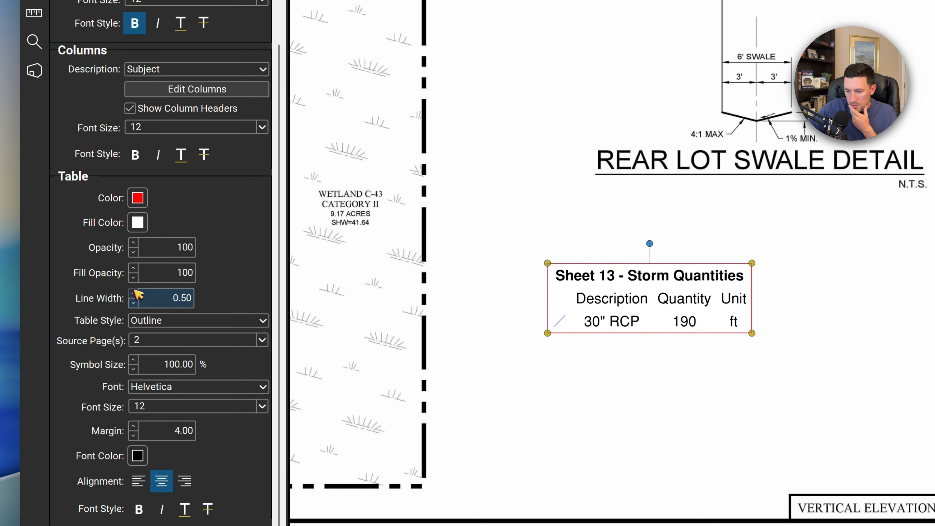
pyautogui.click(134, 291)
pyautogui.click(134, 291)
pyautogui.click(134, 291)
pyautogui.click(134, 291)
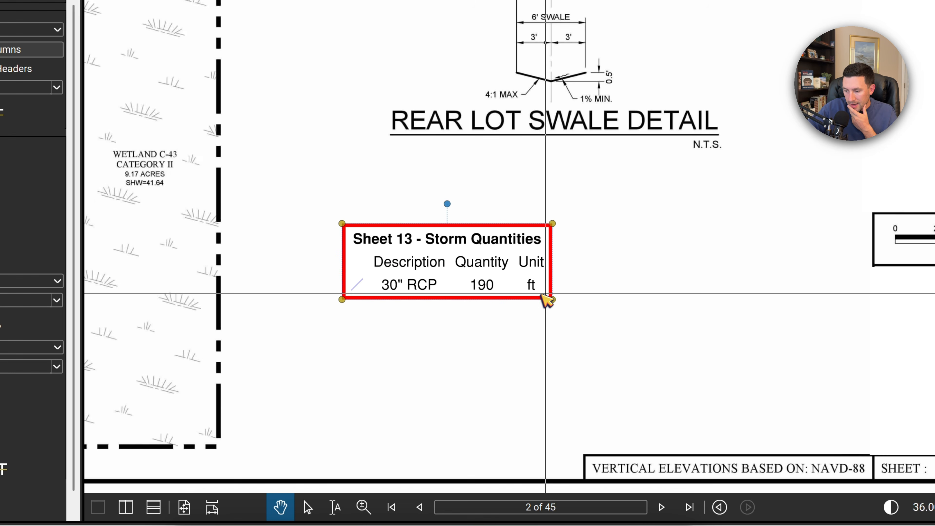
pyautogui.moveTo(548, 301); pyautogui.dragTo(700, 354)
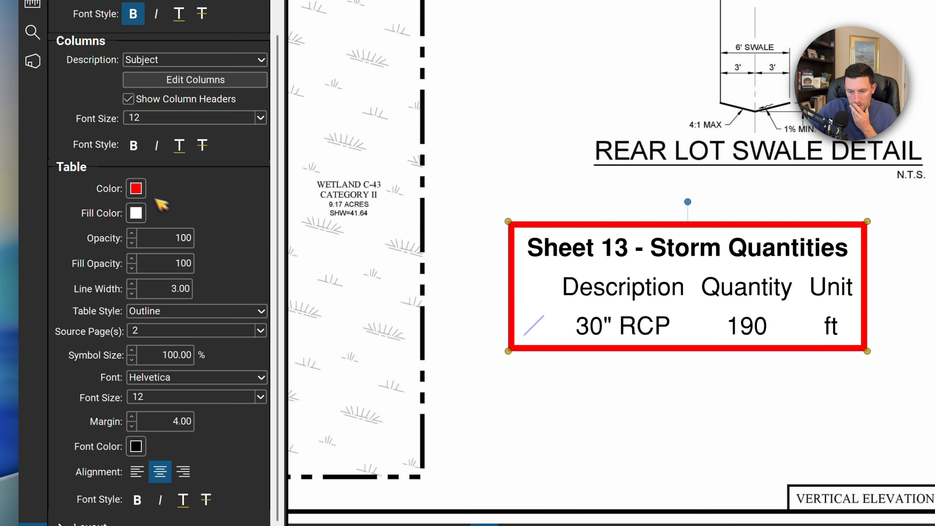
# - Set the legend's table line color to dark gray and its table style to Gridlines, and review the source page options
pyautogui.click(138, 187)
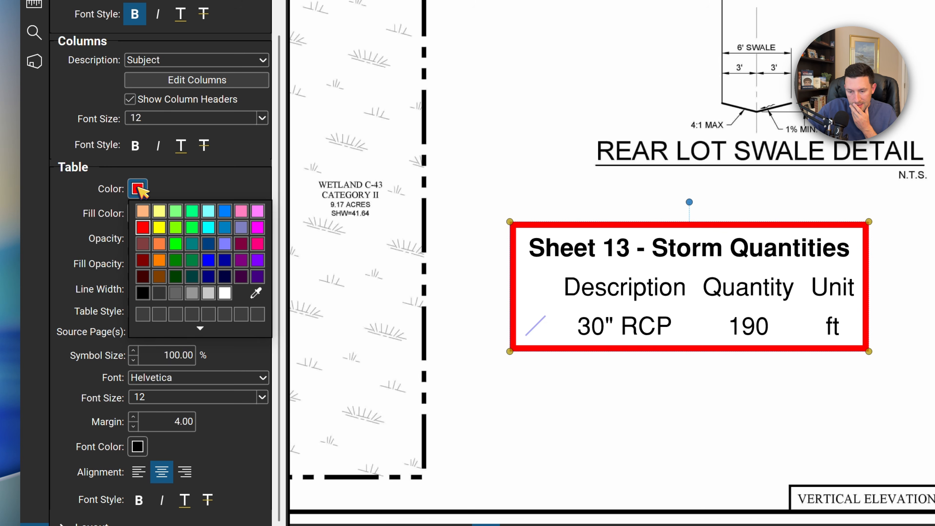
pyautogui.click(159, 294)
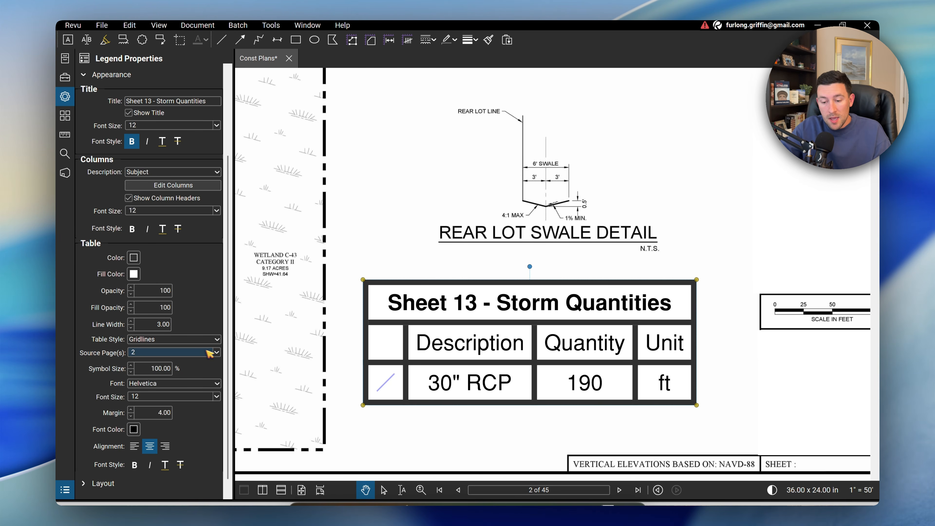
pyautogui.click(215, 353)
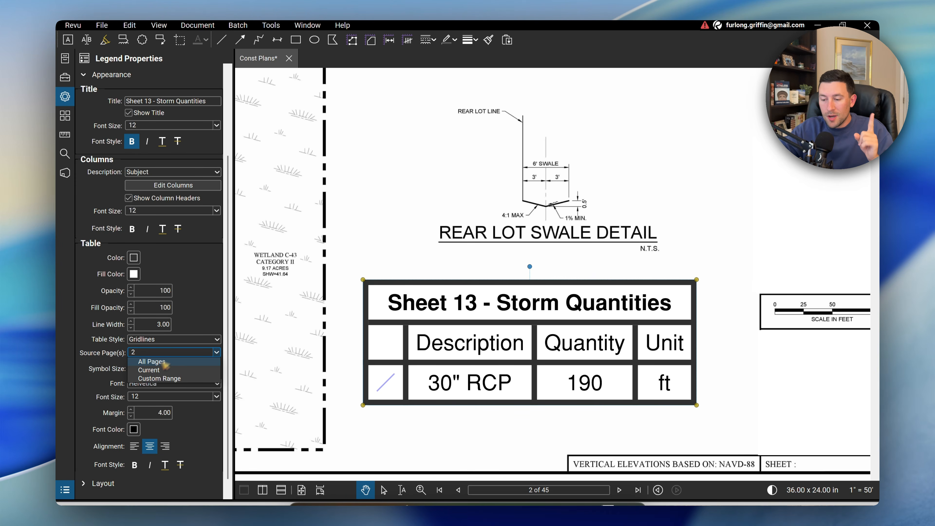
pyautogui.click(318, 222)
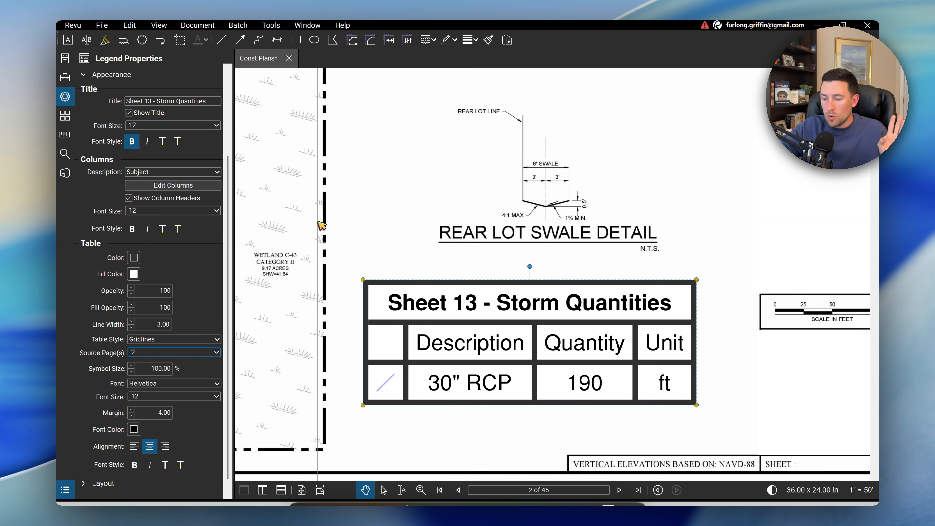
# - Deselect the legend, return to the measured 30" RCP run, and display the Tool Chest
pyautogui.click(234, 233)
pyautogui.scroll(-4, 410, 305)
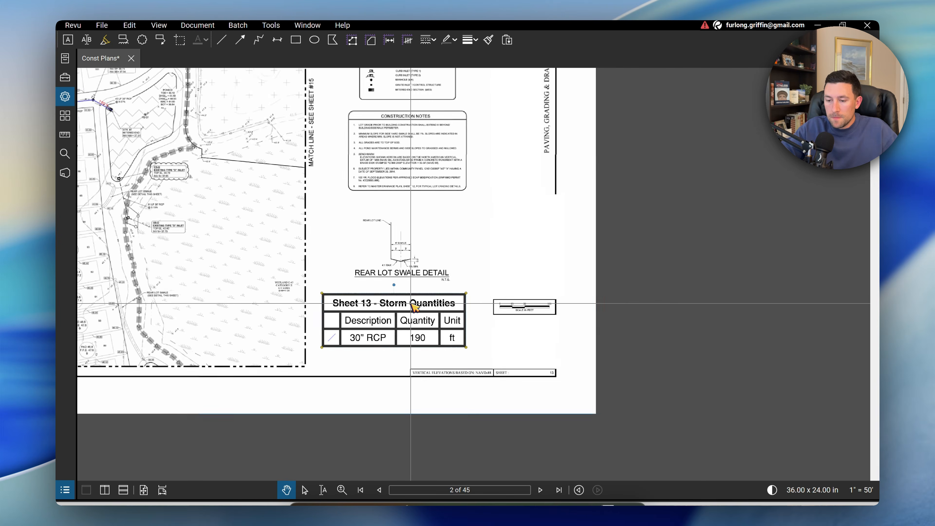
pyautogui.moveTo(287, 220); pyautogui.dragTo(483, 294)
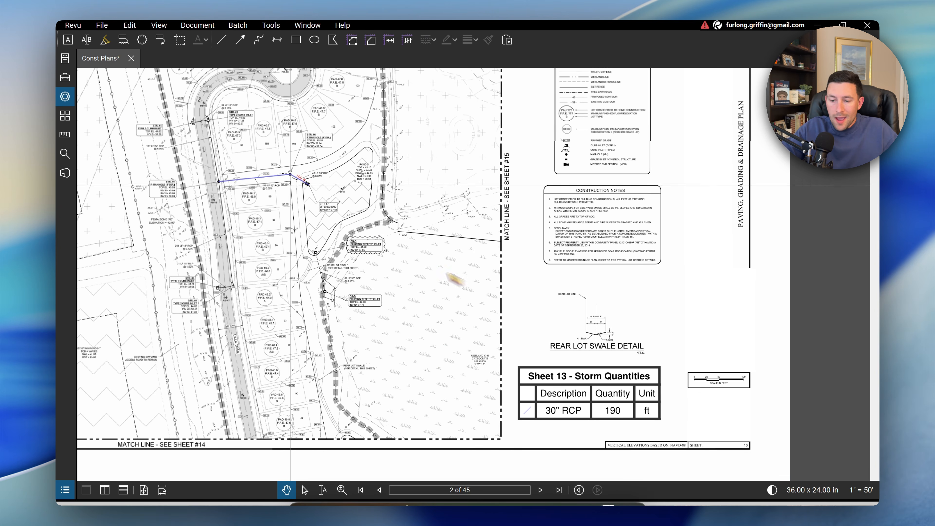
pyautogui.moveTo(302, 240); pyautogui.dragTo(396, 313)
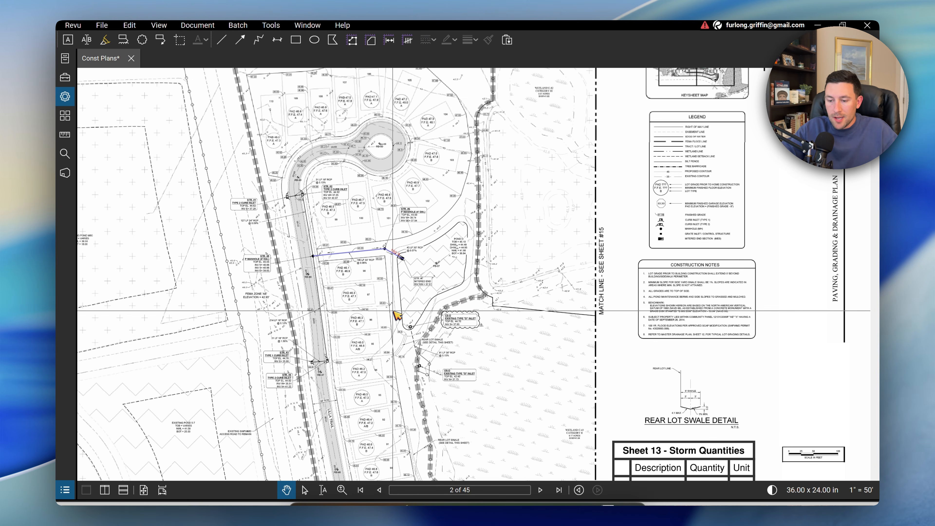
pyautogui.scroll(3, 317, 264)
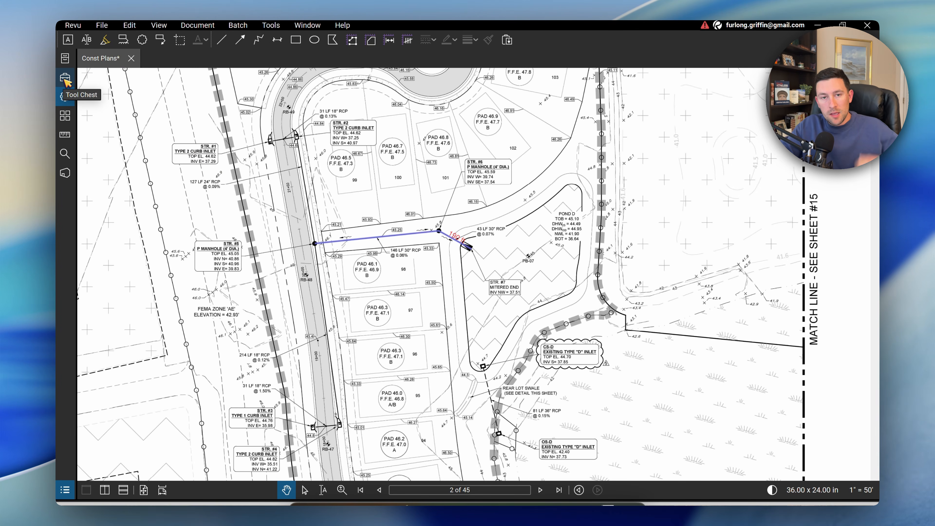
pyautogui.rightClick(69, 197)
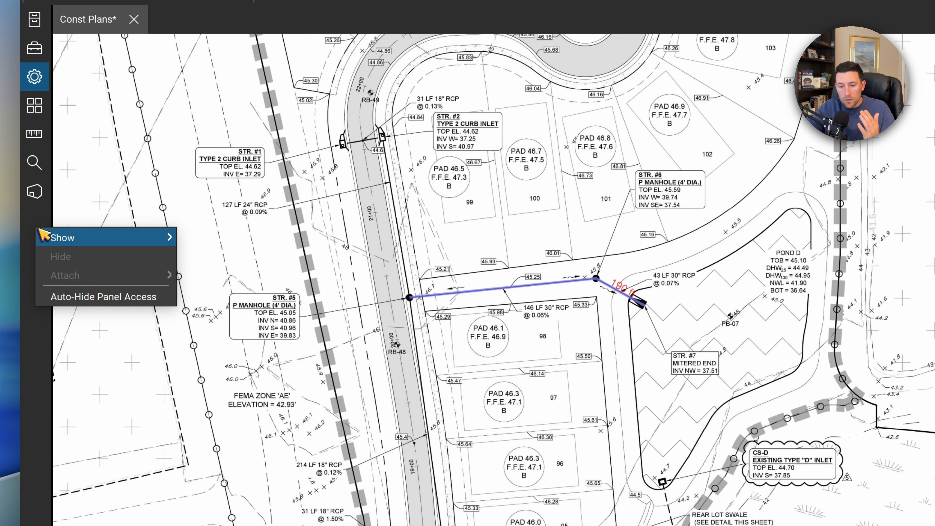
pyautogui.moveTo(102, 207)
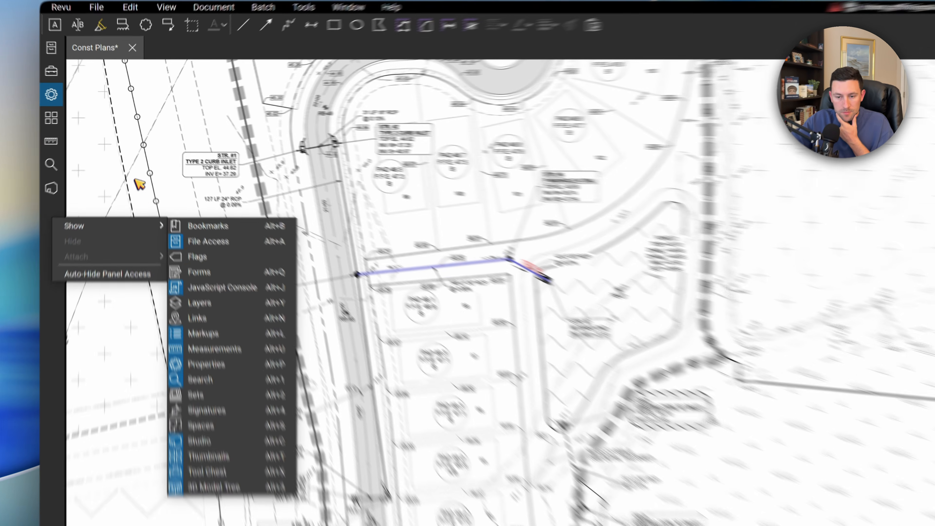
pyautogui.click(204, 405)
pyautogui.click(65, 77)
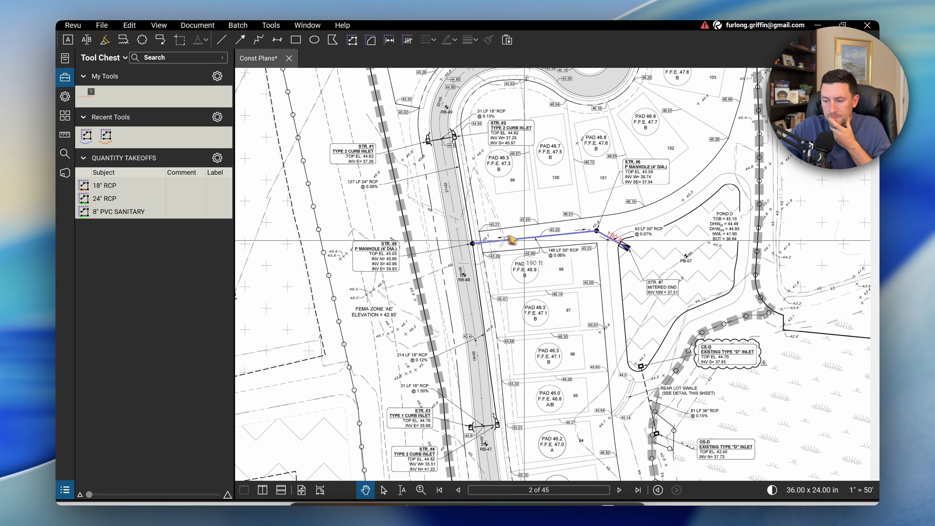
# - Add the 30" RCP measurement between STR. #5 and STR. #7 to the QUANTITY TAKEOFFS tool set
pyautogui.click(551, 240)
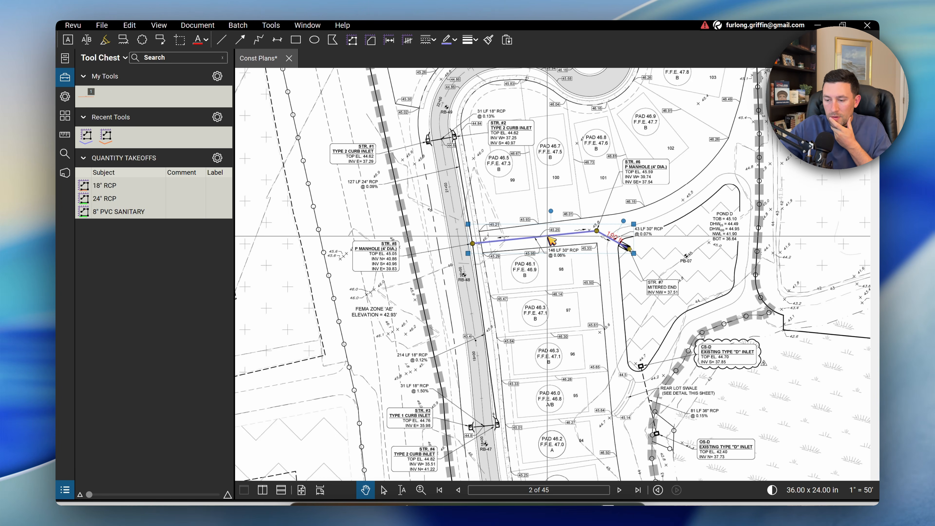
pyautogui.rightClick(551, 240)
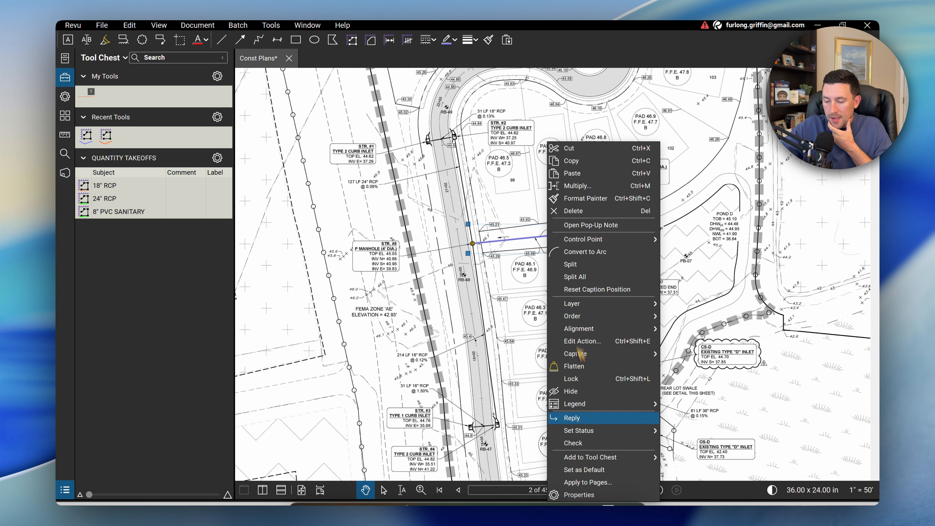
pyautogui.moveTo(605, 458)
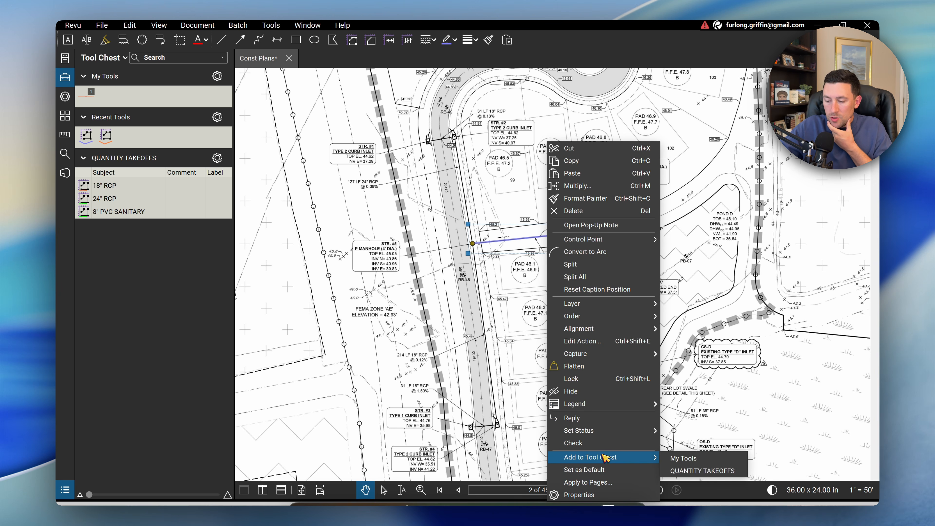
pyautogui.click(701, 471)
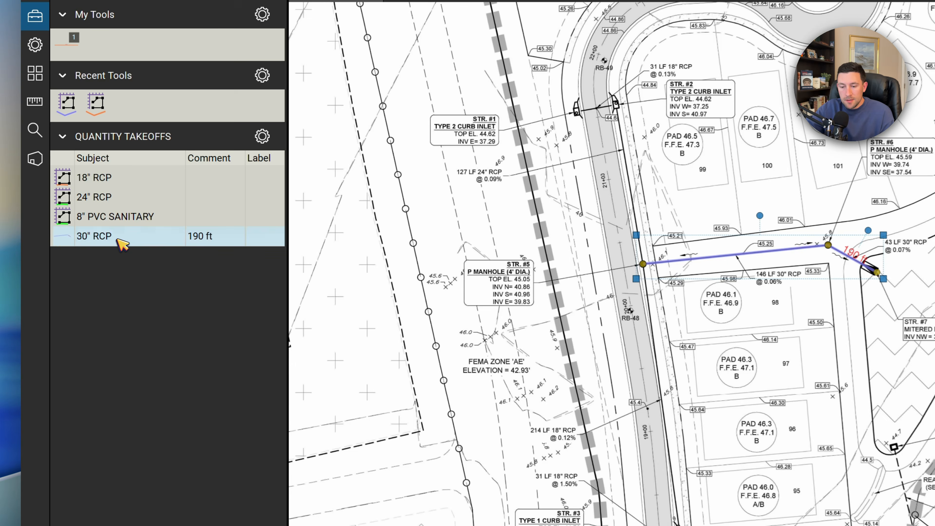
# - Switch the saved 30" RCP tool in the QUANTITY TAKEOFFS set to Properties Mode
pyautogui.click(122, 225)
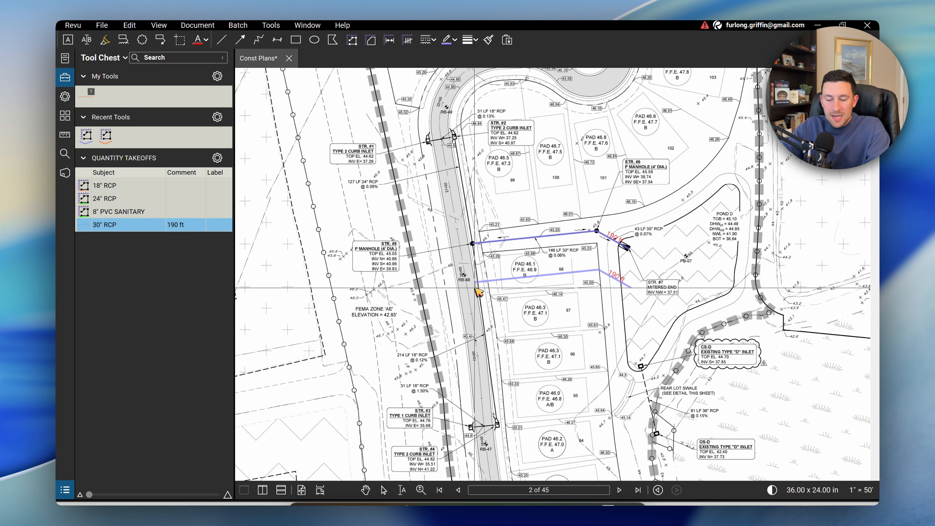
pyautogui.press('Escape')
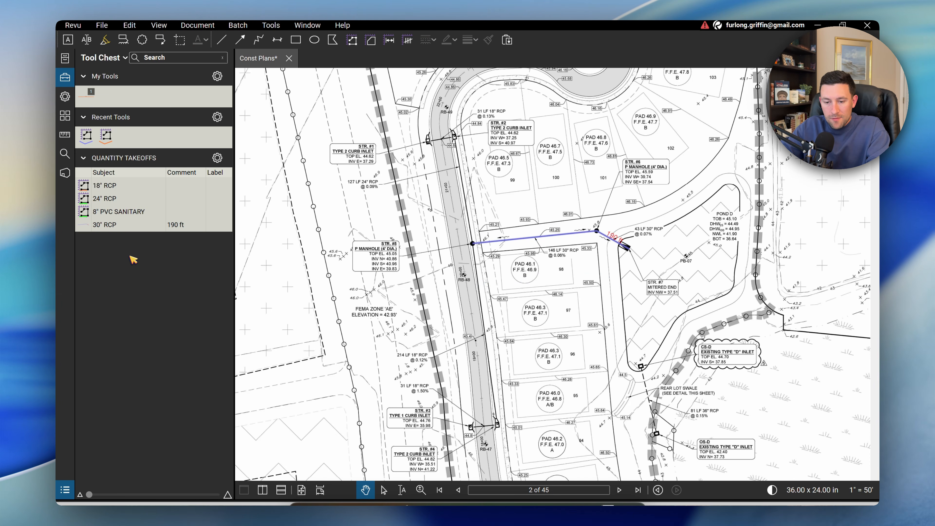
pyautogui.click(110, 228)
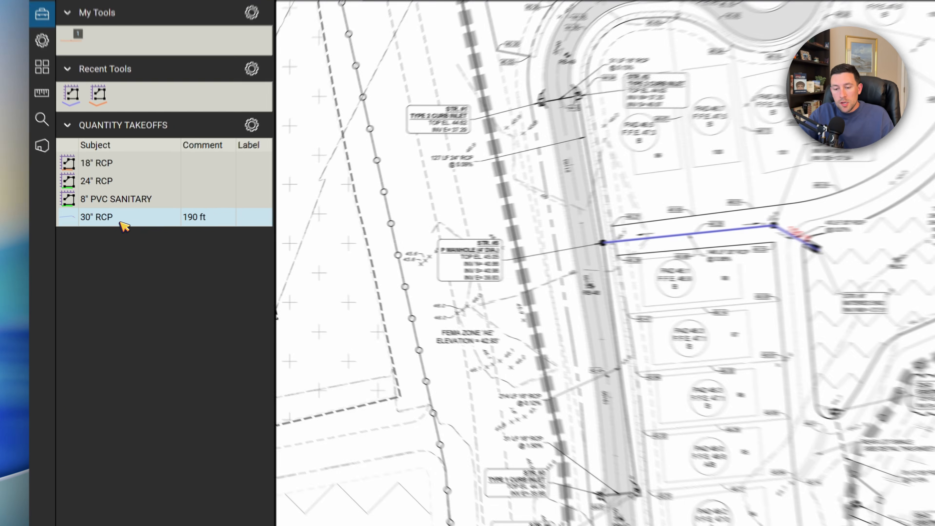
pyautogui.rightClick(122, 229)
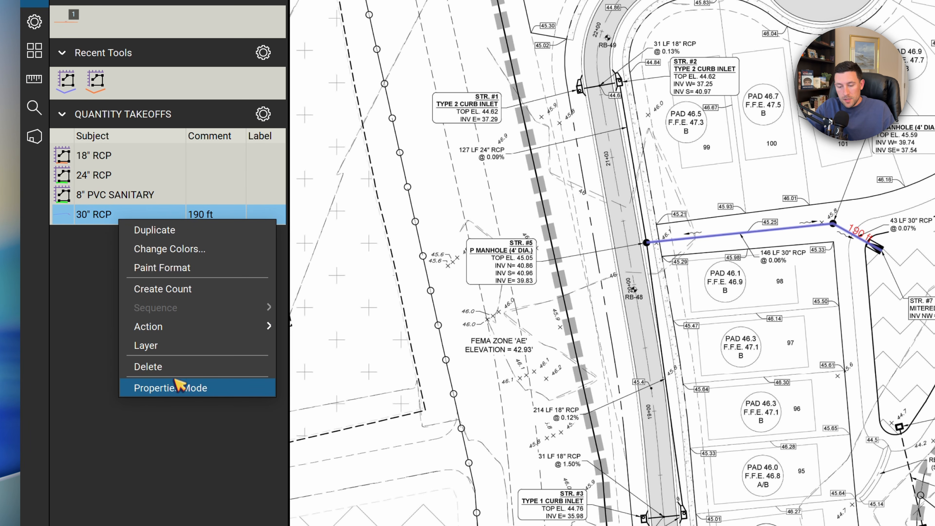
pyautogui.click(174, 388)
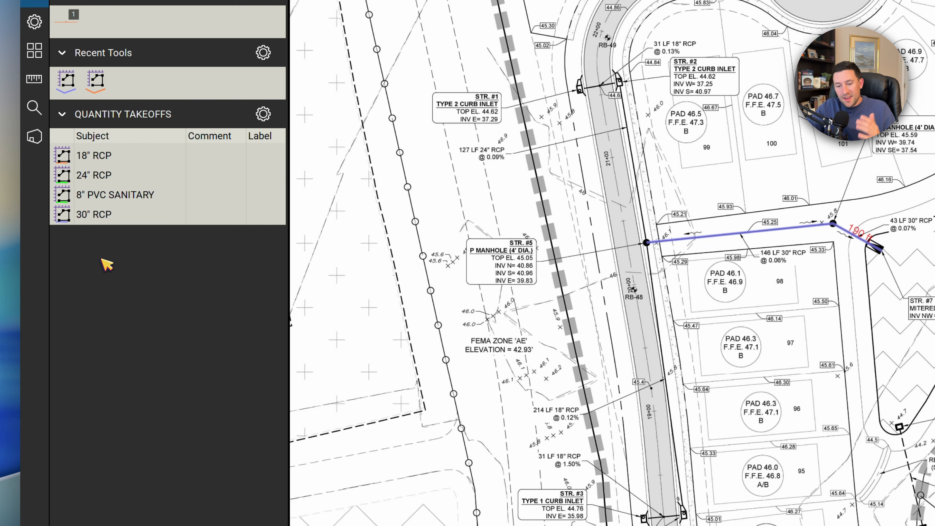
pyautogui.click(105, 215)
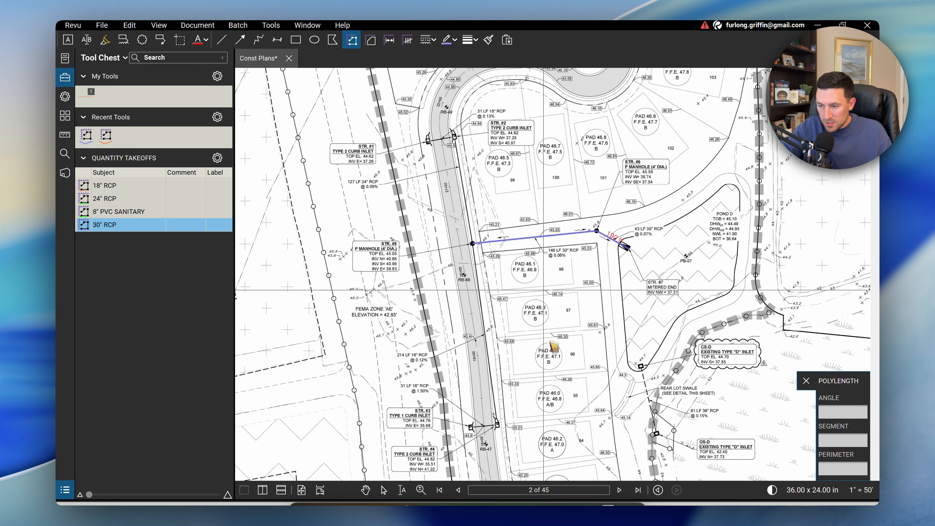
pyautogui.scroll(-2, 547, 297)
pyautogui.scroll(2, 547, 297)
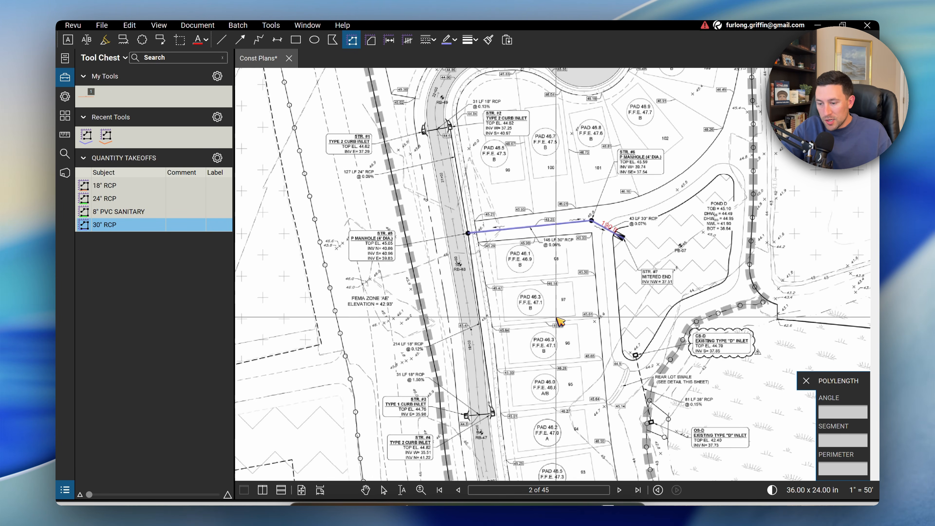
pyautogui.press('Escape')
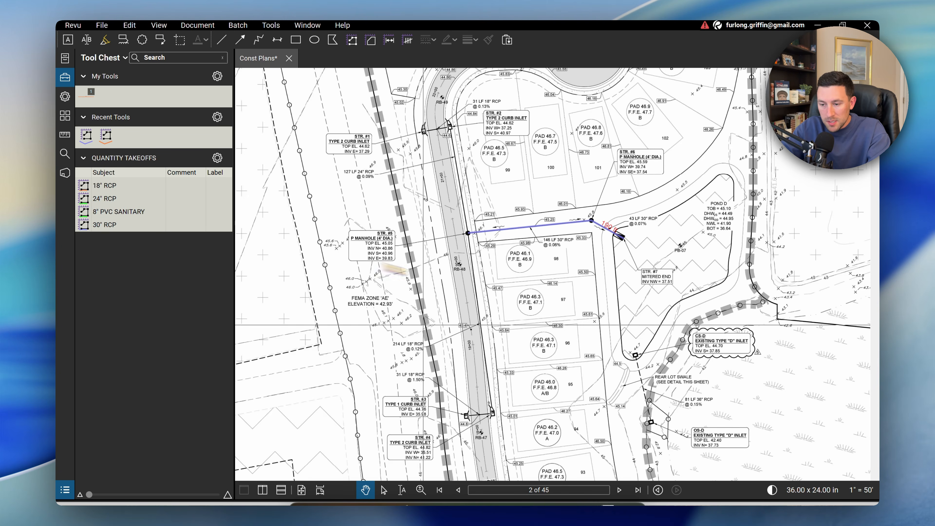
pyautogui.scroll(2, 526, 223)
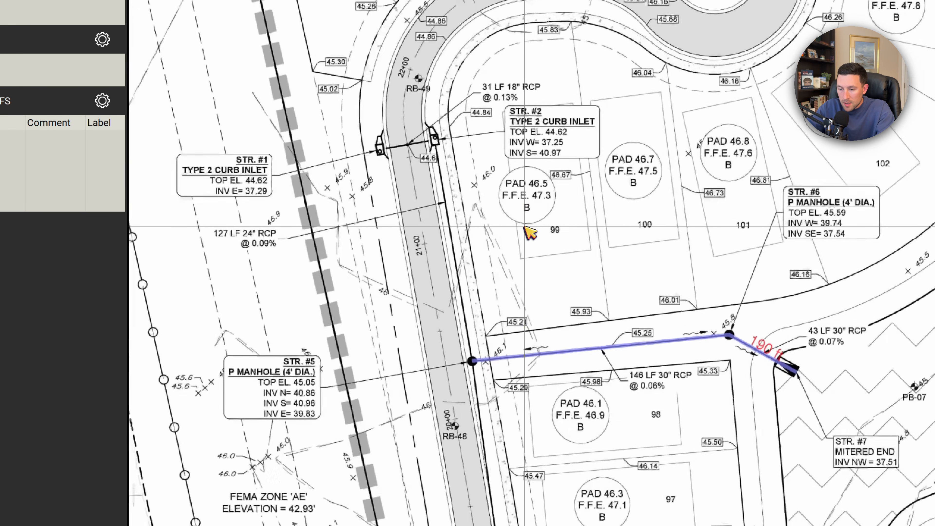
# - Measure the 18" RCP run between STR. #1 and STR. #2 with the saved 18" RCP takeoff tool
pyautogui.scroll(3, 372, 112)
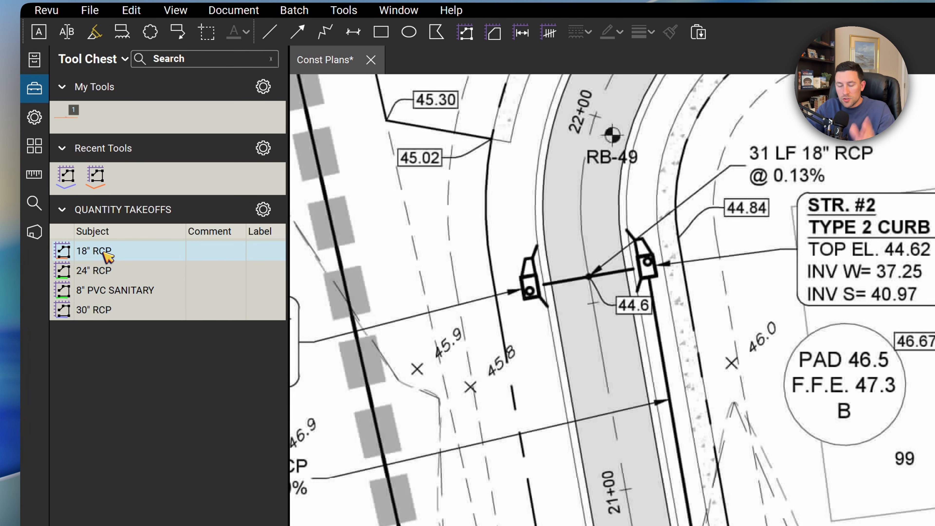
pyautogui.click(104, 251)
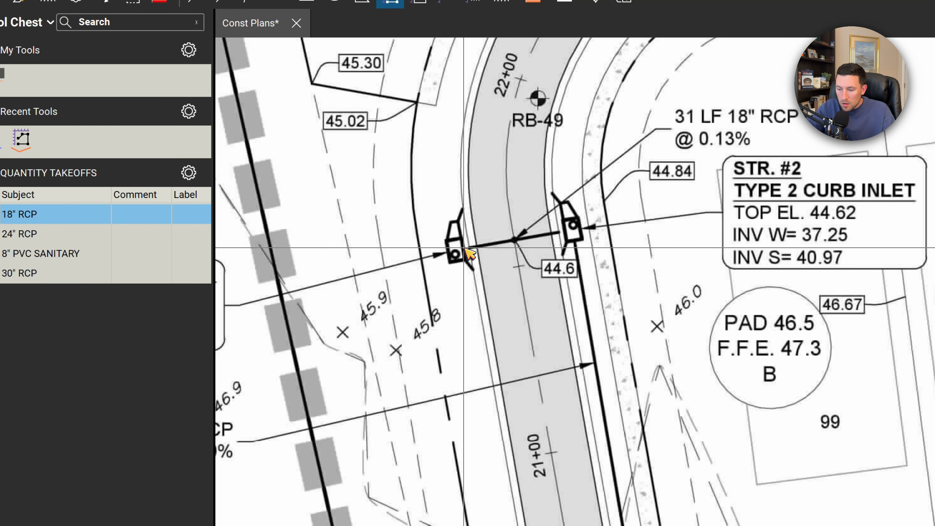
pyautogui.click(464, 248)
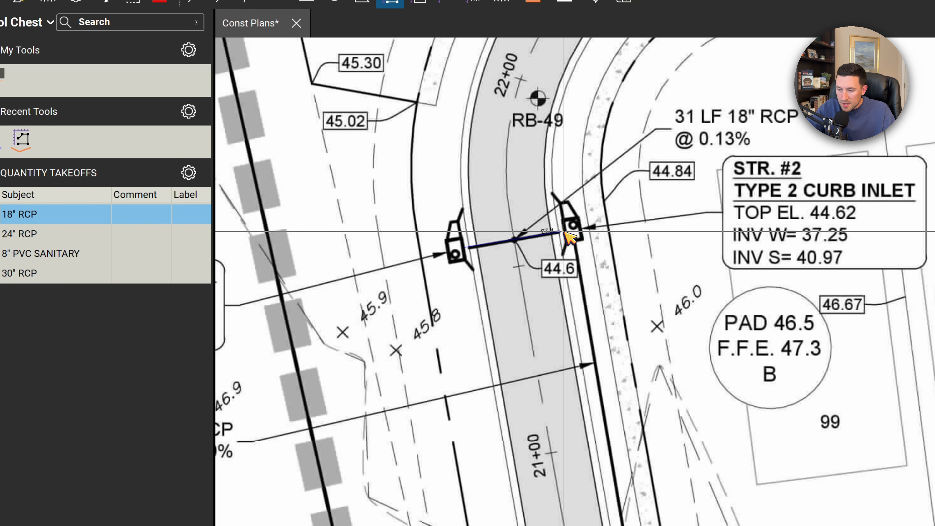
pyautogui.doubleClick(564, 231)
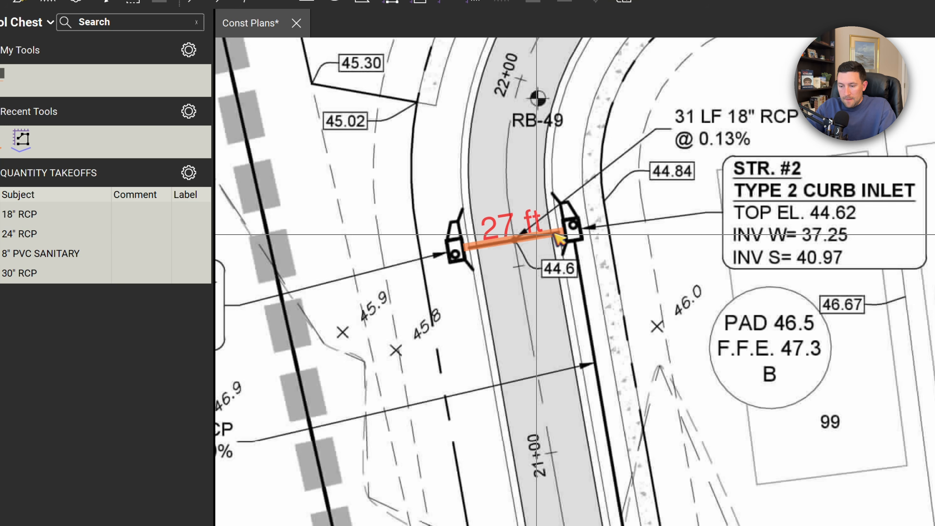
# - Select the new 18" RCP measurement and check the Subject in its properties
pyautogui.click(539, 237)
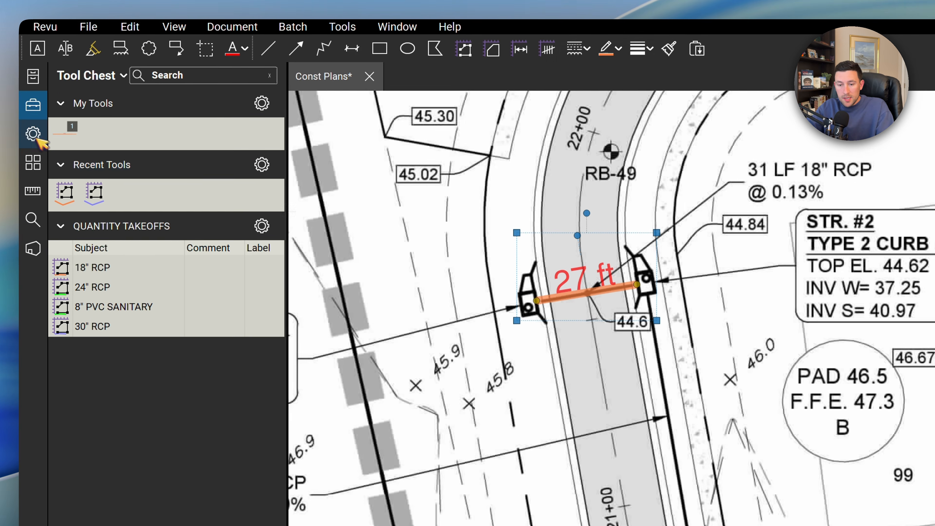
pyautogui.click(33, 133)
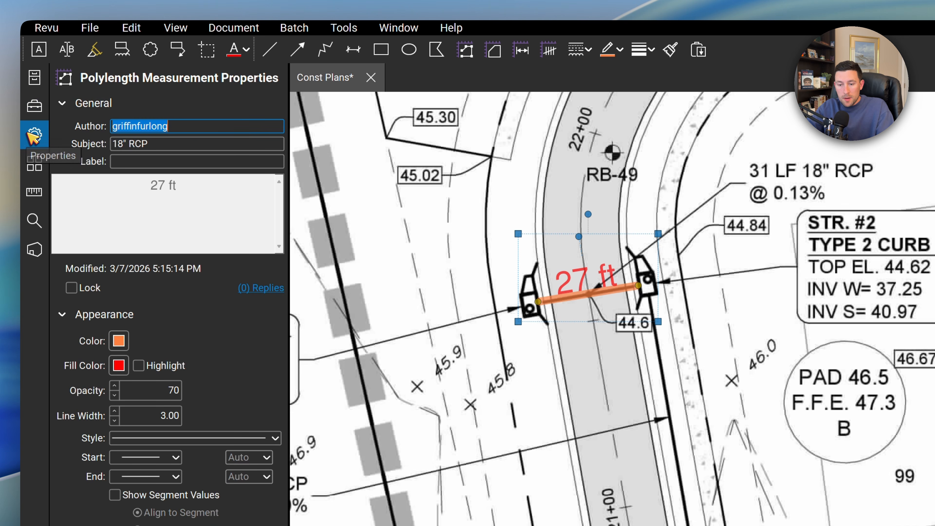
pyautogui.click(175, 145)
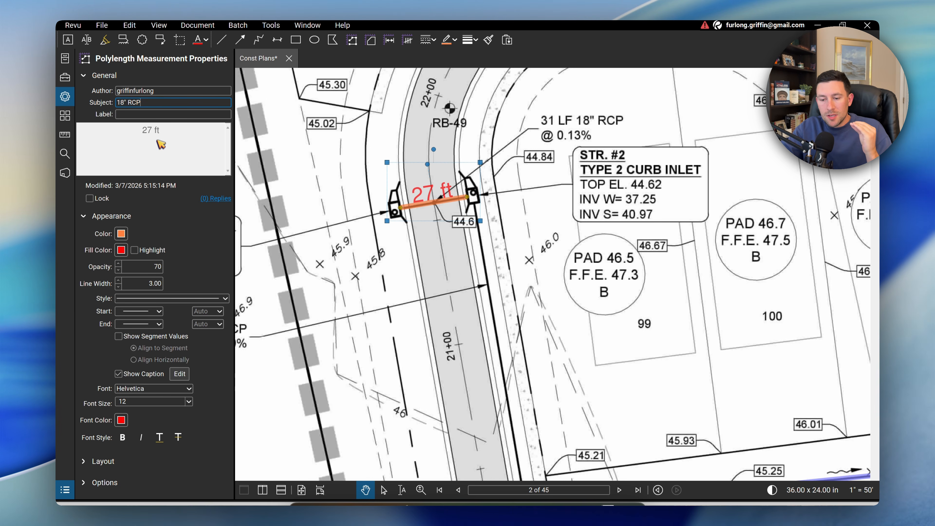
pyautogui.click(236, 190)
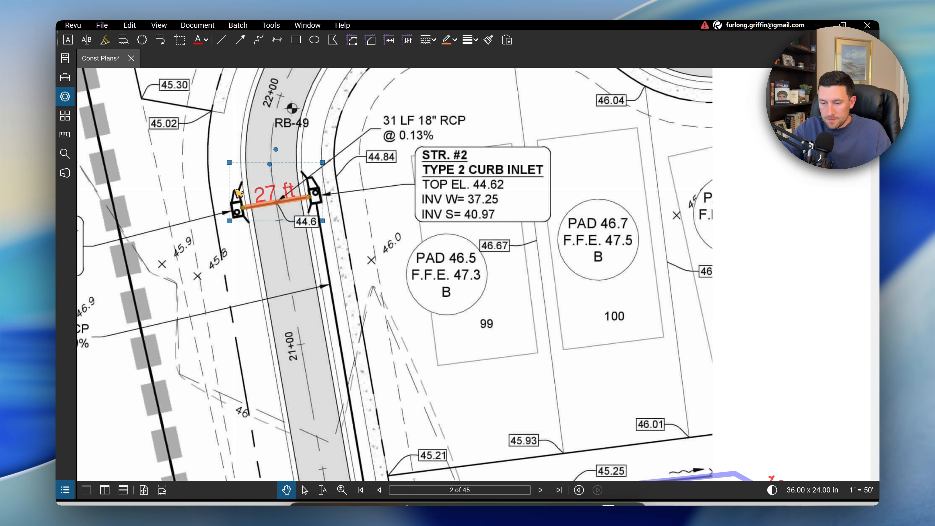
# - Add the 18" RCP measurement between STR. #1 and STR. #2 to the Sheet 13 - Storm Quantities legend
pyautogui.scroll(-6, 454, 233)
pyautogui.moveTo(655, 283); pyautogui.dragTo(573, 222)
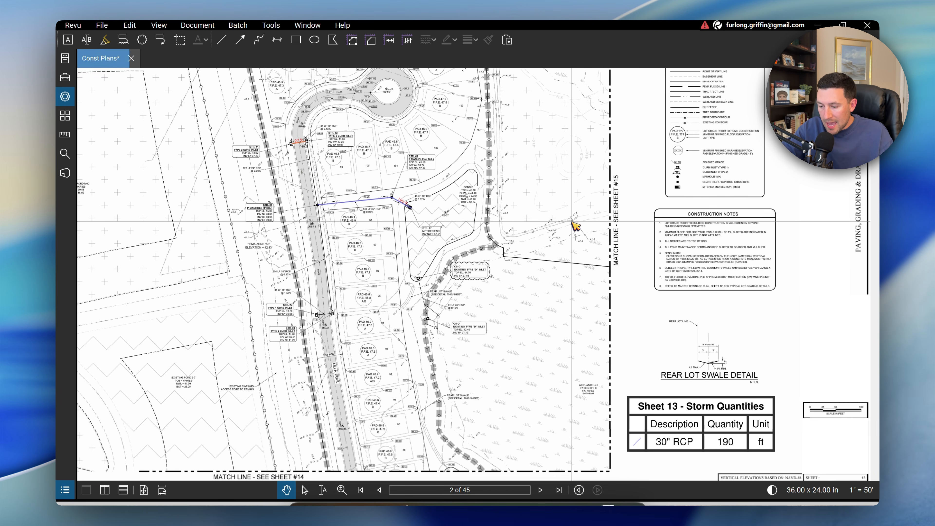
pyautogui.scroll(2, 313, 149)
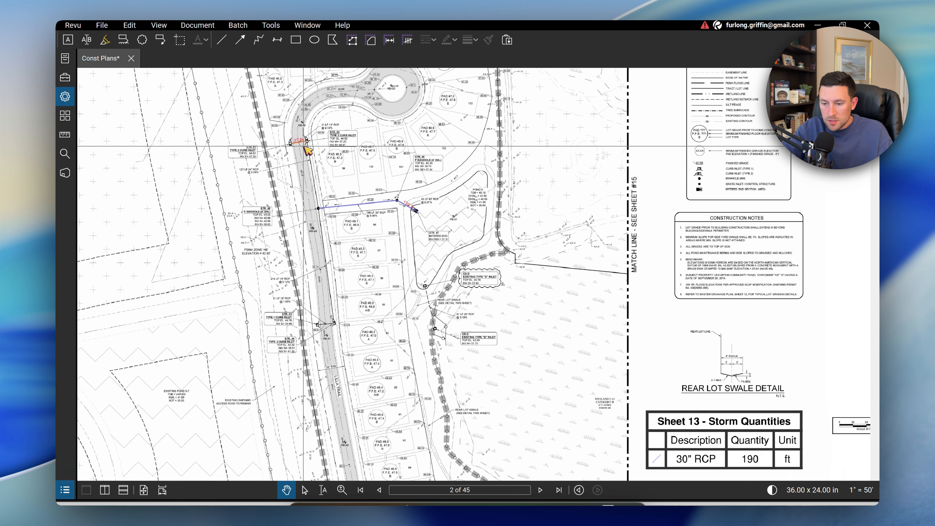
pyautogui.rightClick(297, 147)
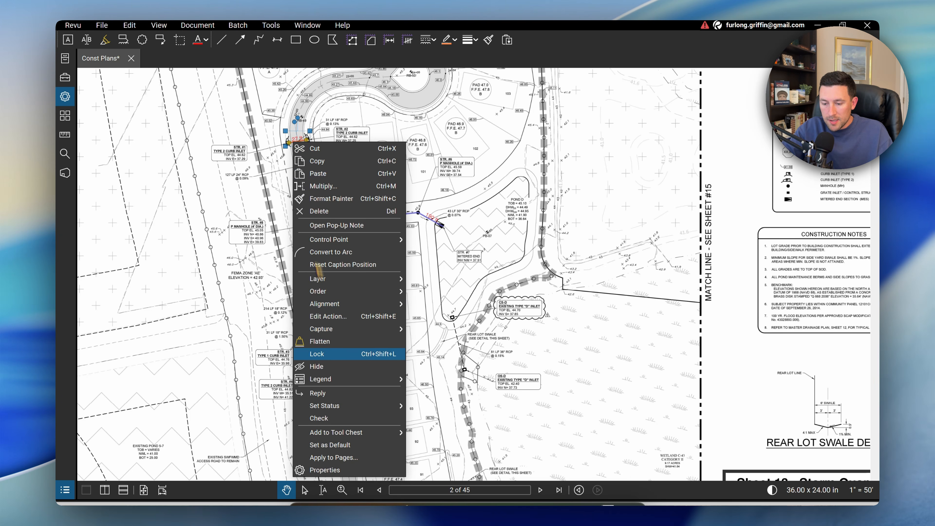
pyautogui.moveTo(334, 379)
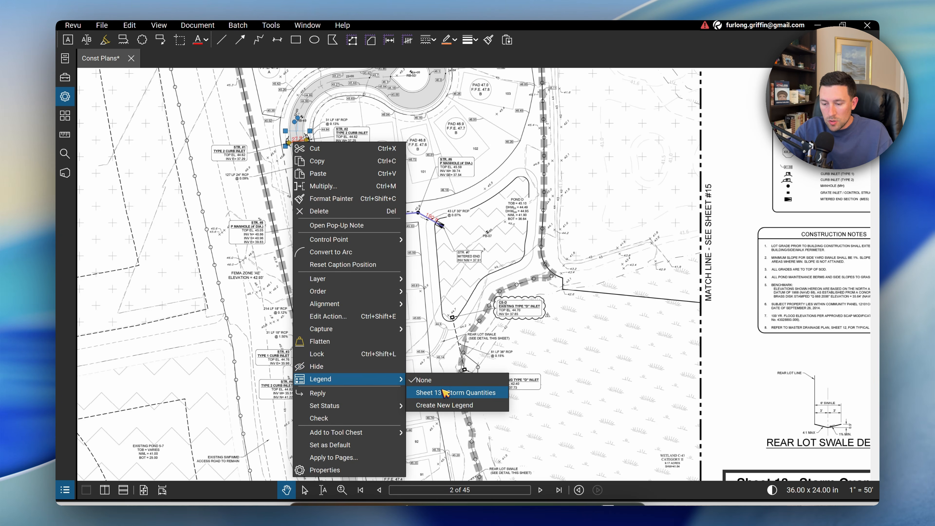
pyautogui.click(460, 392)
pyautogui.moveTo(654, 390); pyautogui.dragTo(549, 262)
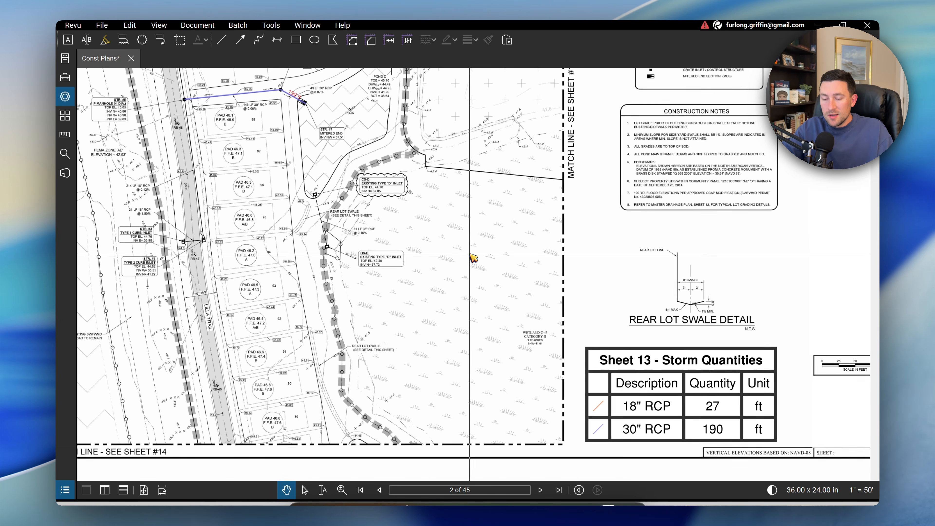
# - Display the Tool Chest and open the manager for its tool sets
pyautogui.moveTo(472, 255); pyautogui.dragTo(542, 348)
pyautogui.moveTo(333, 127); pyautogui.dragTo(416, 201)
pyautogui.scroll(2, 291, 204)
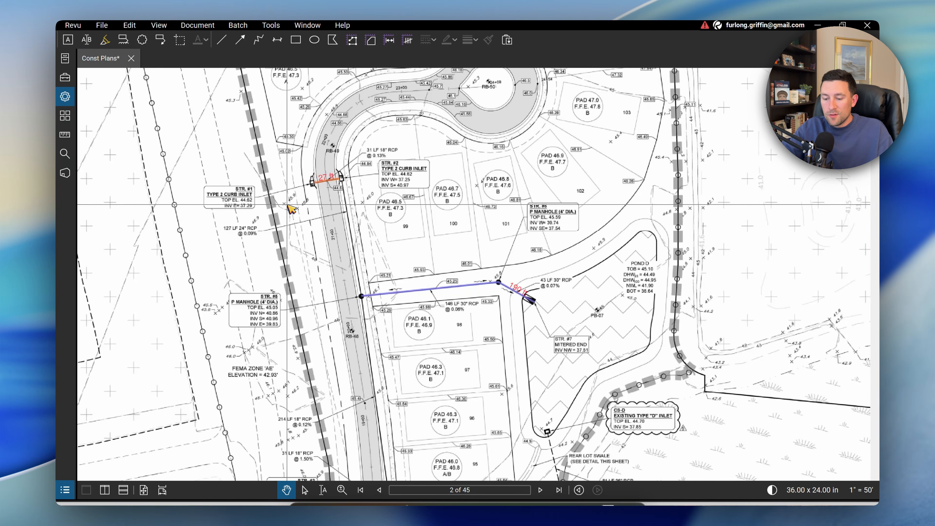
pyautogui.scroll(1, 383, 218)
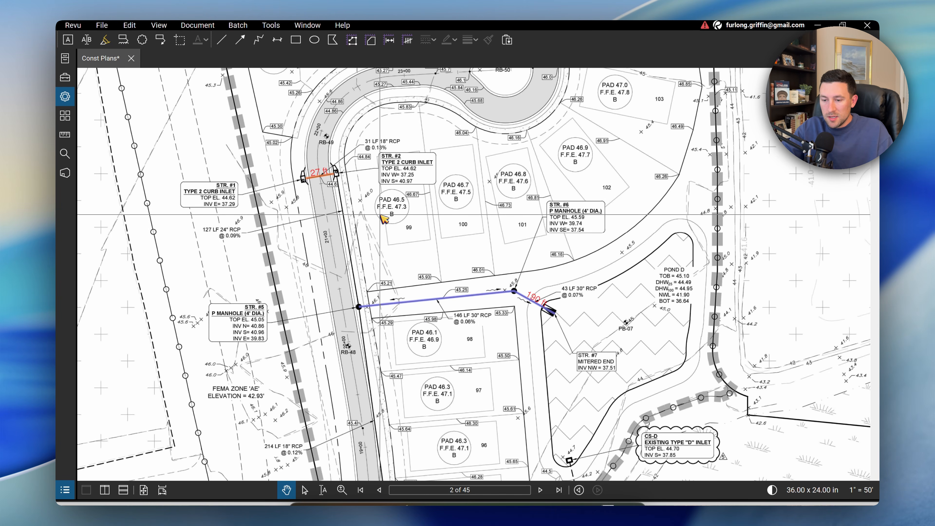
pyautogui.click(65, 77)
pyautogui.click(110, 198)
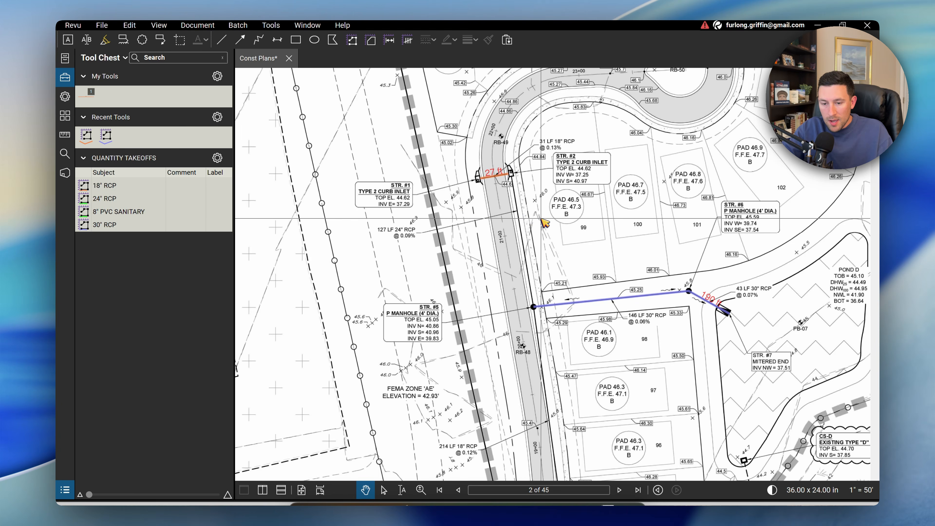
pyautogui.scroll(2, 541, 217)
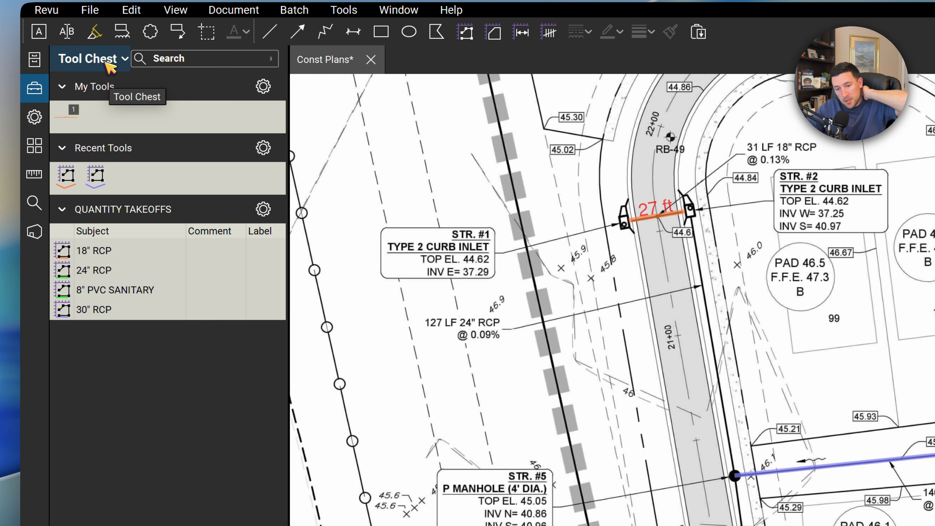
pyautogui.click(106, 63)
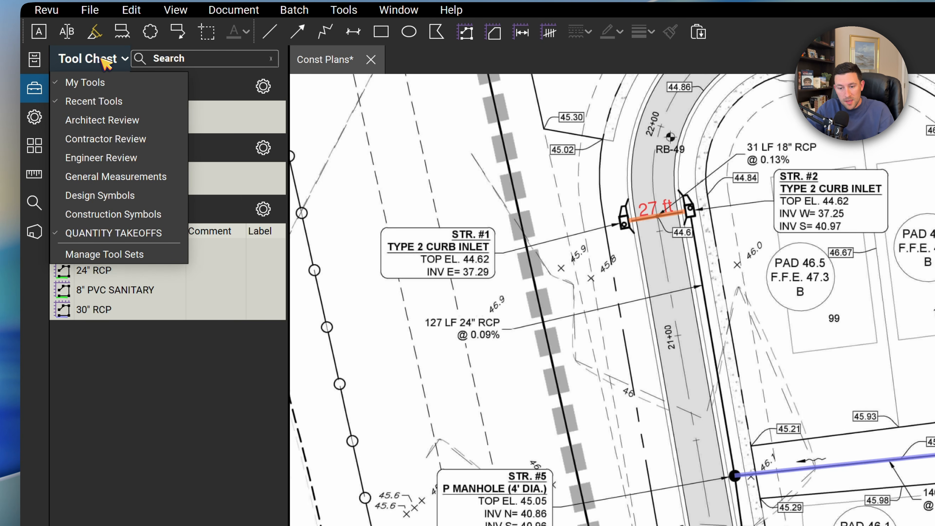
pyautogui.click(132, 256)
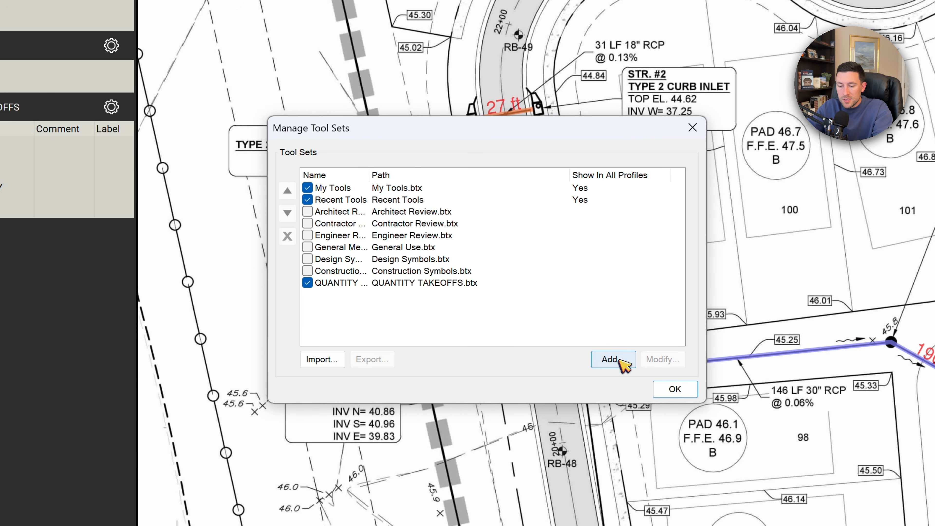
# - Add a new displayed tool set titled Quantity Takeoffs 2.0 and save it under the same file name
pyautogui.click(611, 360)
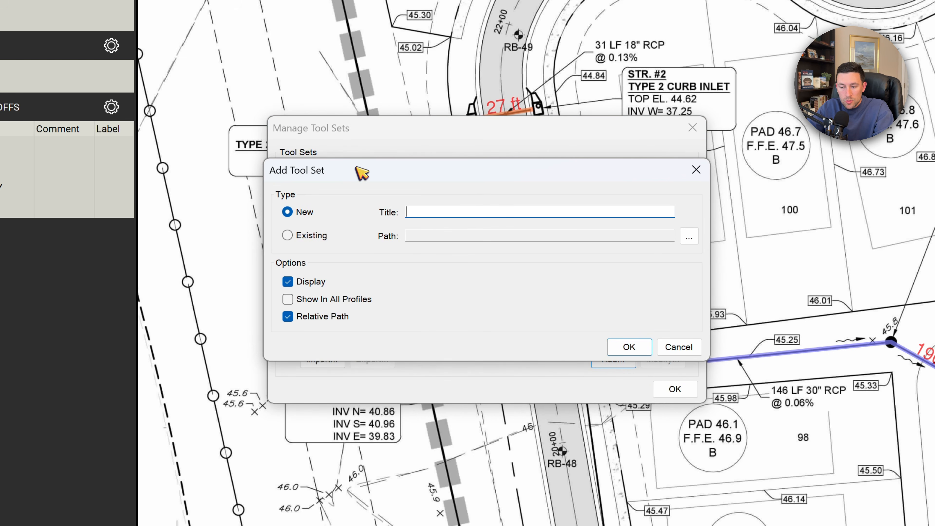
pyautogui.click(287, 235)
pyautogui.click(288, 213)
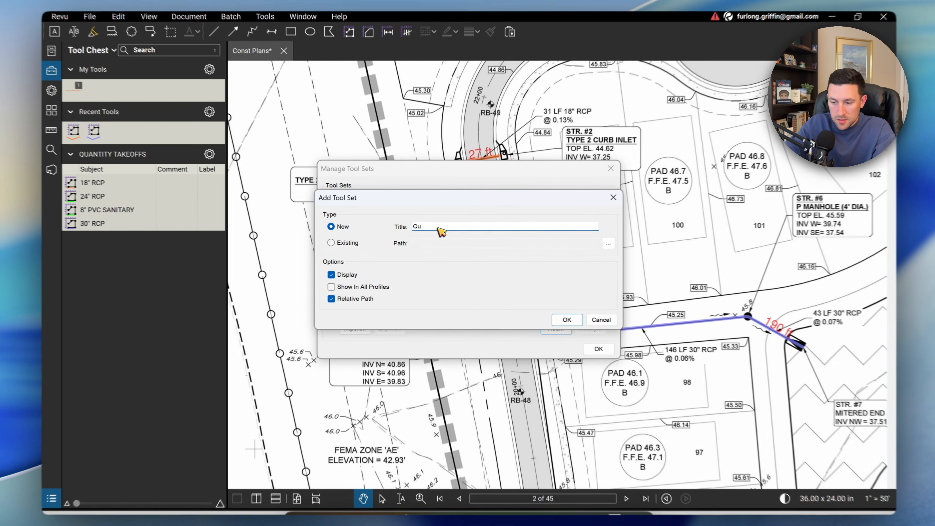
pyautogui.write('antity Takeoffs 2.0')
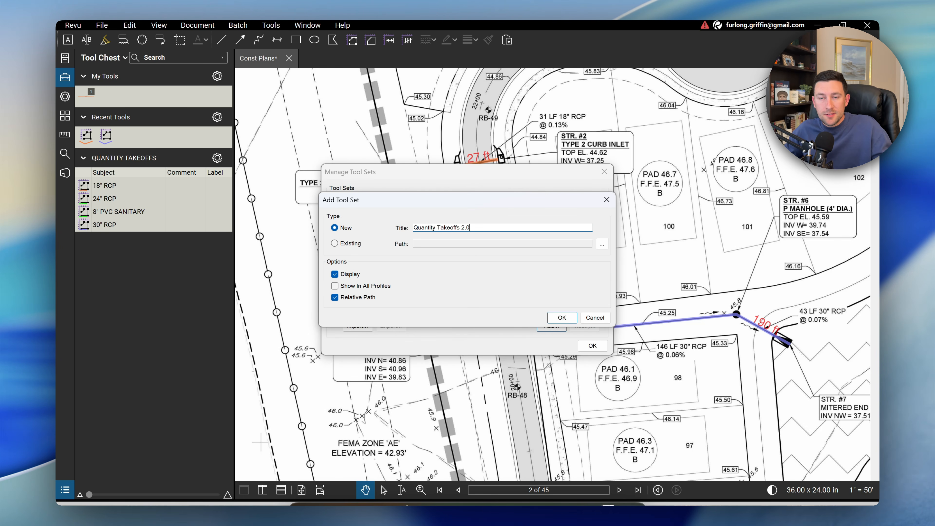
pyautogui.click(572, 320)
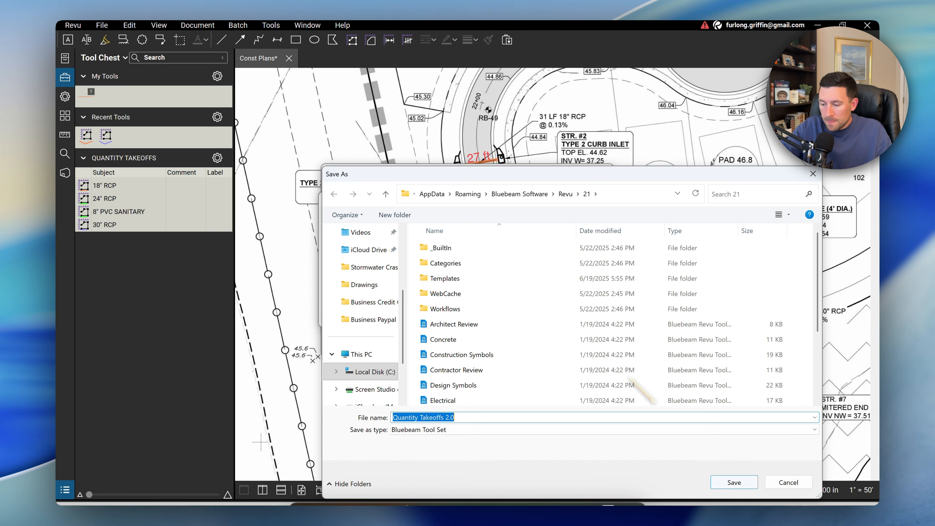
pyautogui.click(737, 481)
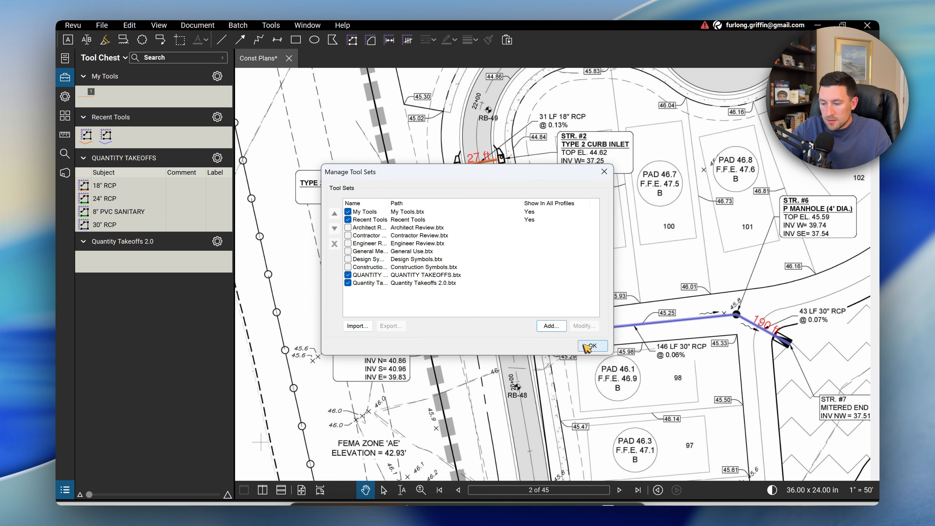
pyautogui.click(593, 345)
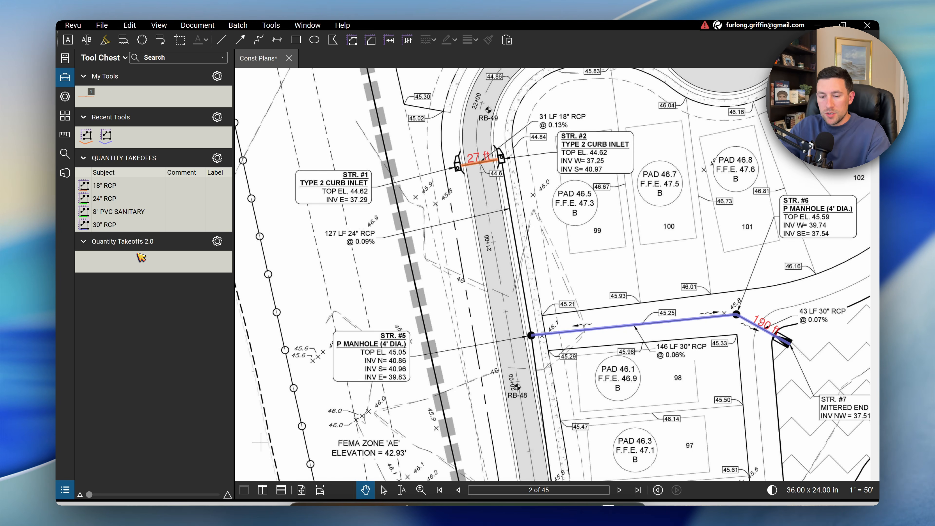
# - Measure the 24" RCP run from STR. #2 to STR. #5 with the saved 24" RCP takeoff tool
pyautogui.hotkey('alt', 'x')
pyautogui.scroll(-3, 201, 264)
pyautogui.moveTo(248, 279)
pyautogui.mouseDown()
pyautogui.moveTo(387, 241)
pyautogui.moveTo(250, 269)
pyautogui.mouseUp()
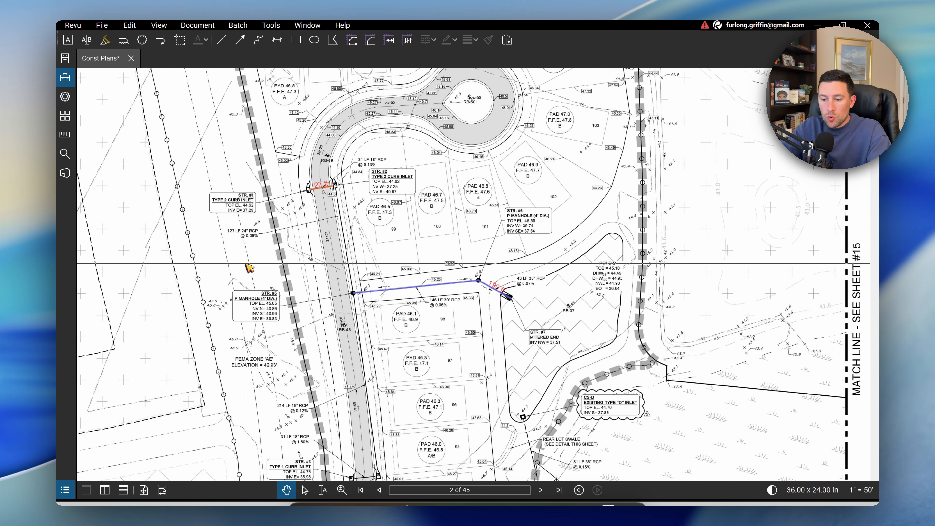
pyautogui.scroll(5, 306, 212)
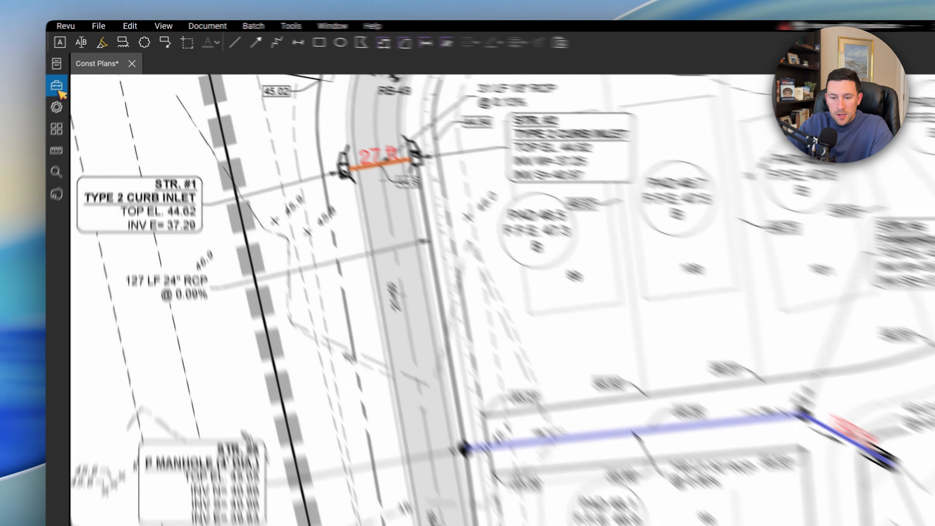
pyautogui.click(65, 77)
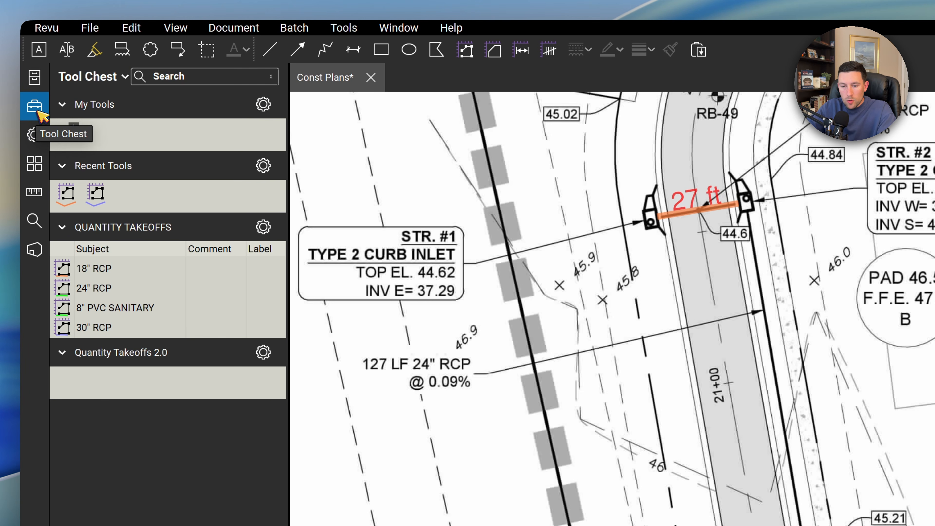
pyautogui.click(103, 287)
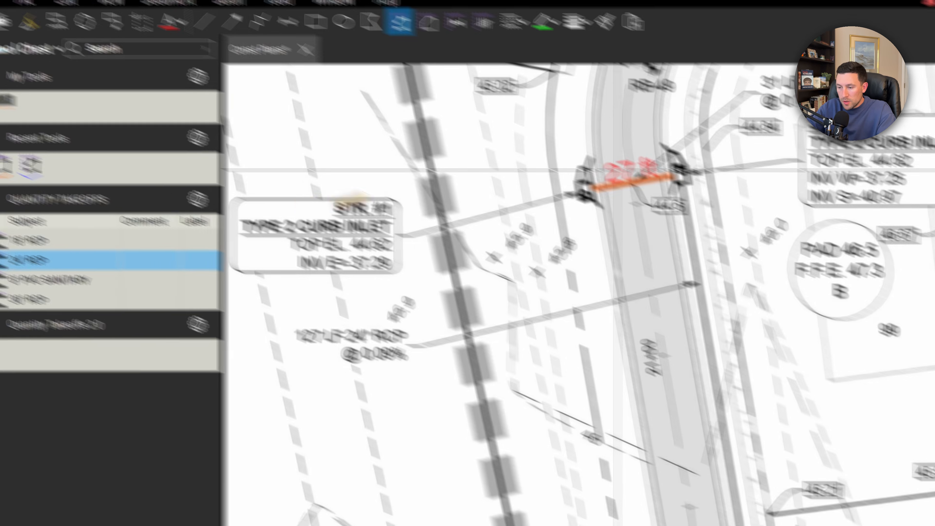
pyautogui.click(682, 178)
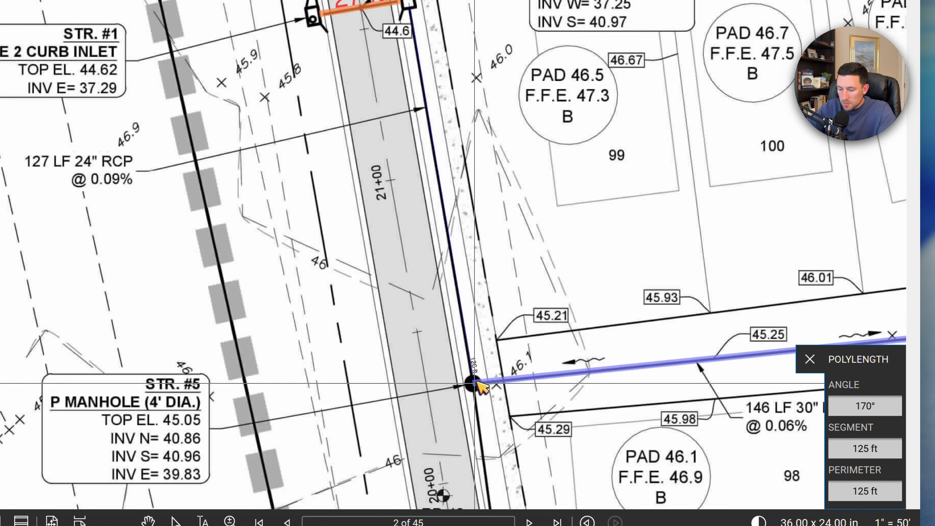
pyautogui.doubleClick(644, 514)
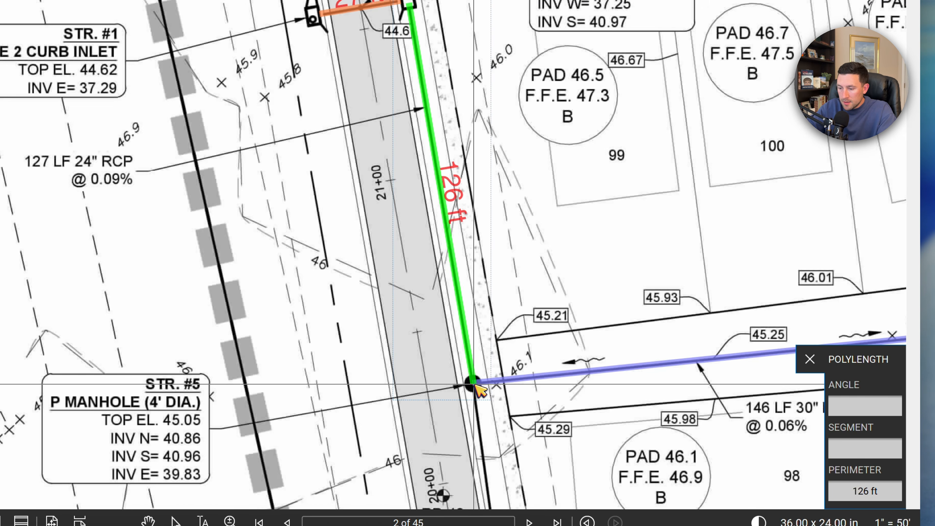
pyautogui.press('Escape')
# - Add the 24" RCP measurement to the Sheet 13 - Storm Quantities legend and check the updated table
pyautogui.scroll(-1, 428, 183)
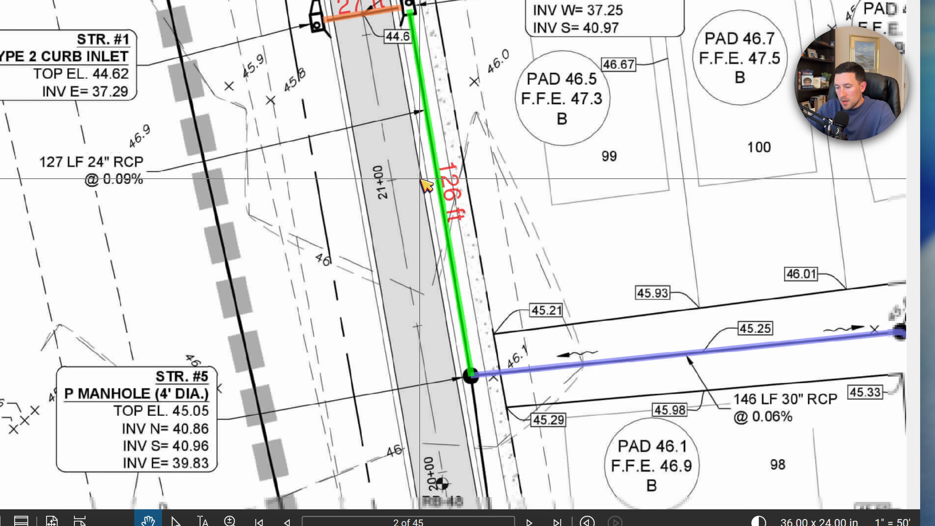
pyautogui.click(457, 273)
pyautogui.rightClick(456, 273)
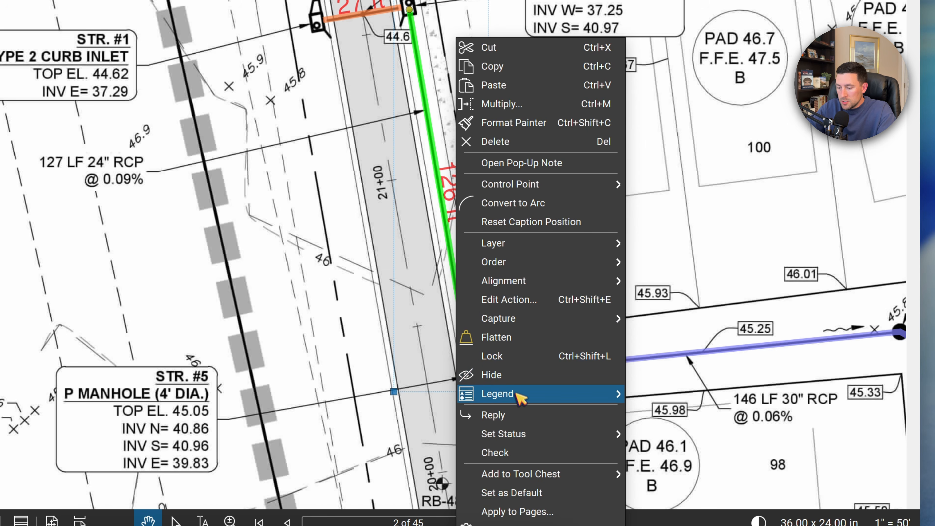
pyautogui.moveTo(522, 397)
pyautogui.click(683, 414)
pyautogui.scroll(-5, 634, 225)
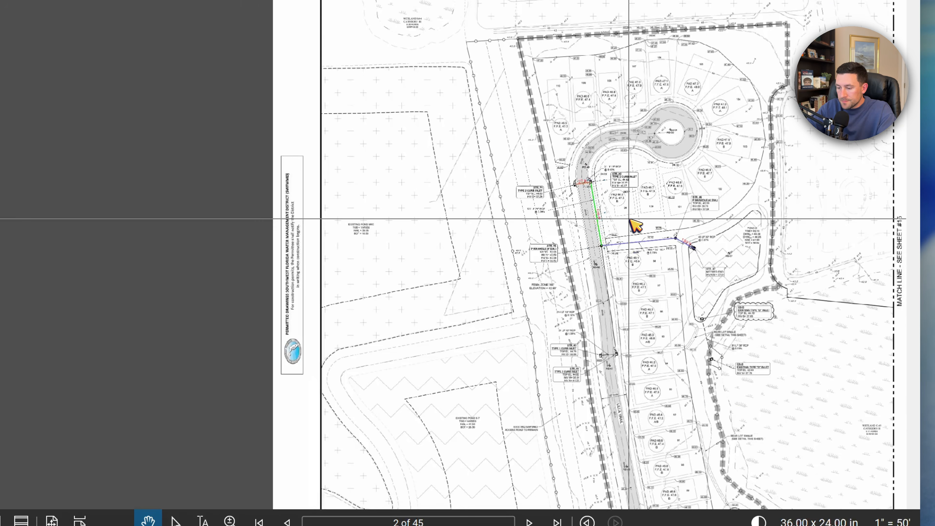
pyautogui.scroll(3, 486, 241)
pyautogui.scroll(2, 689, 433)
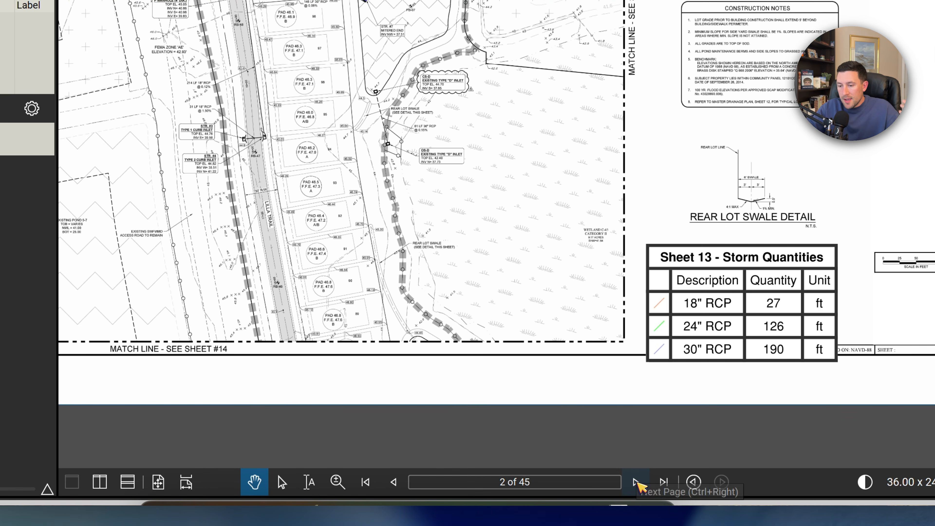
# - Measure the 18" RCP run on Sheet 14 from STR. #8 through STR. #9 to STR. #10 with the saved 18" RCP takeoff tool
pyautogui.click(636, 483)
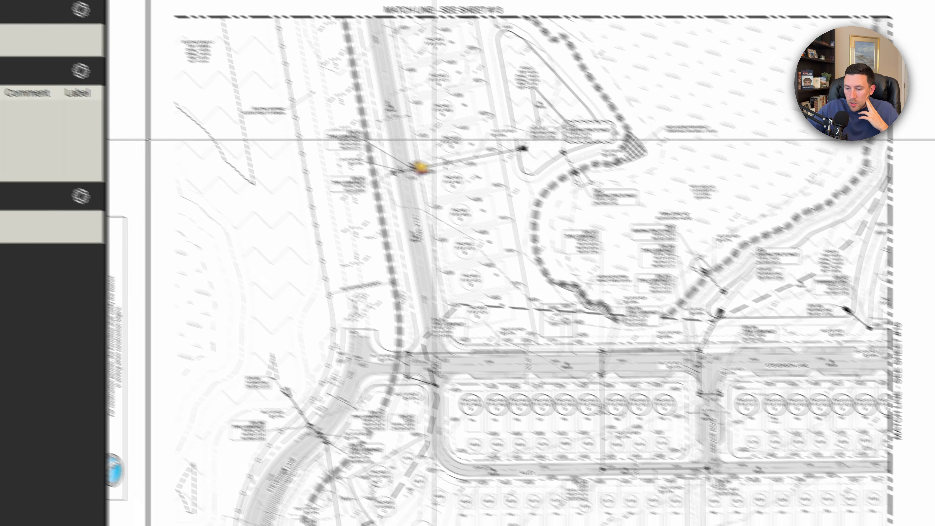
pyautogui.scroll(5, 424, 165)
pyautogui.moveTo(475, 276); pyautogui.dragTo(522, 284)
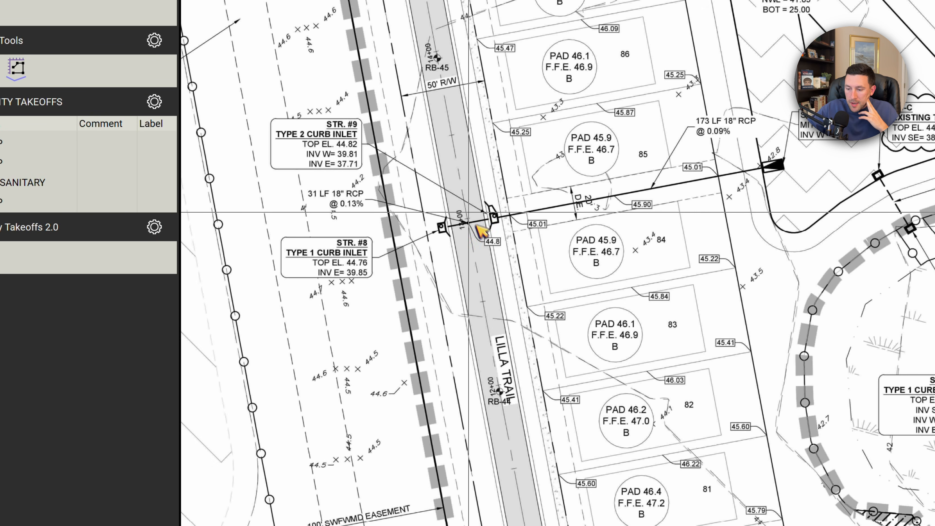
pyautogui.scroll(1, 478, 224)
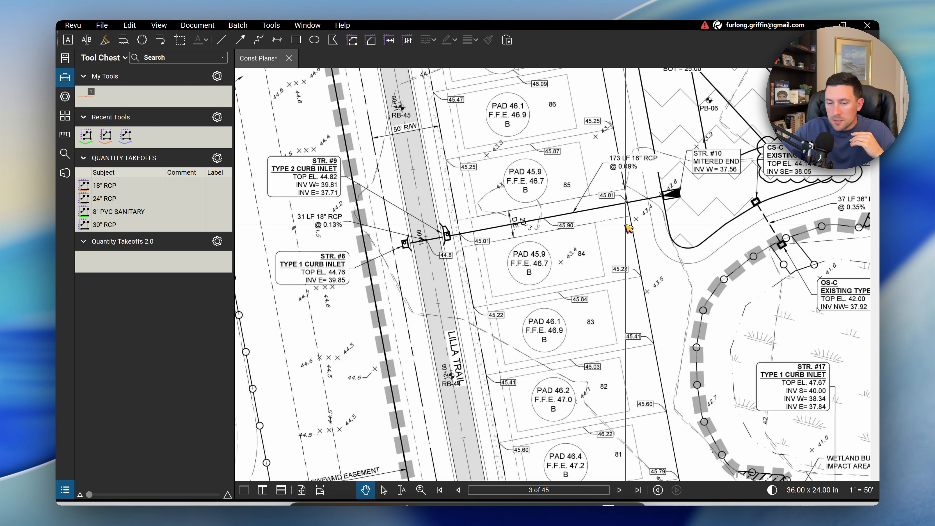
pyautogui.click(109, 185)
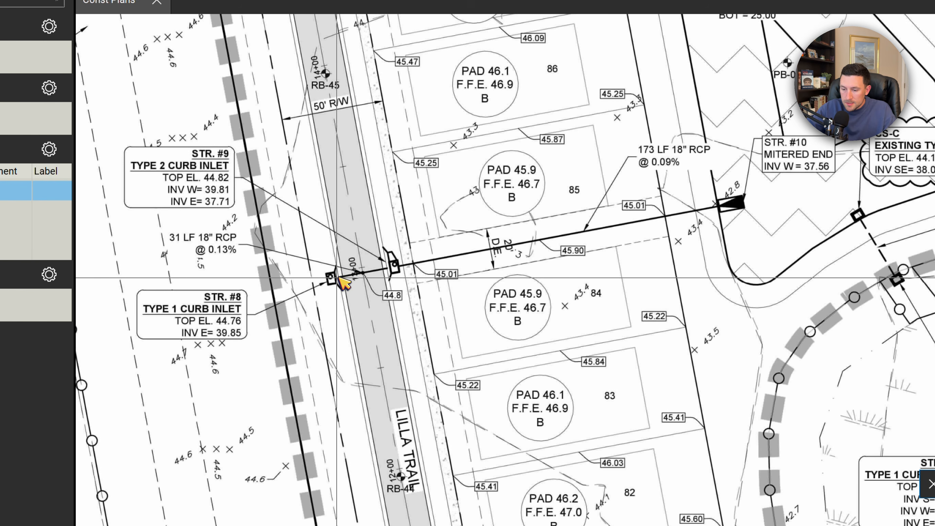
pyautogui.click(336, 277)
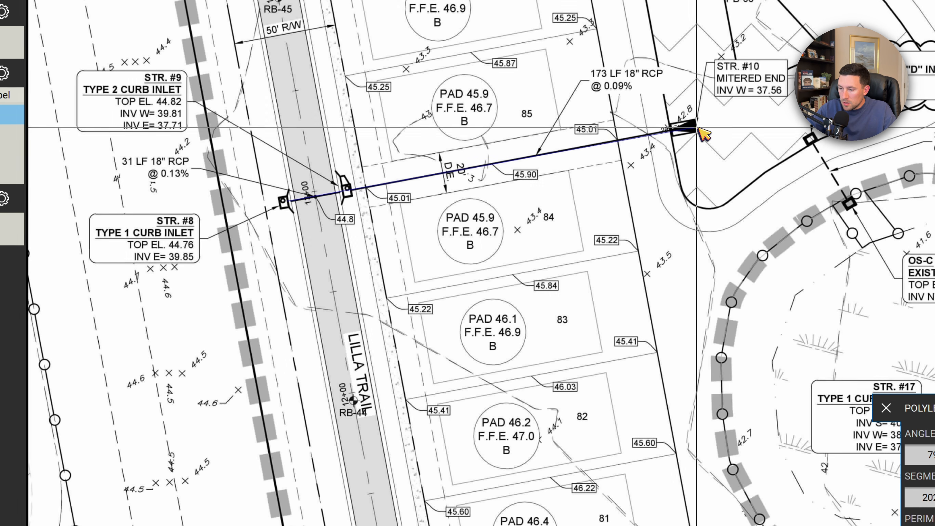
pyautogui.doubleClick(696, 125)
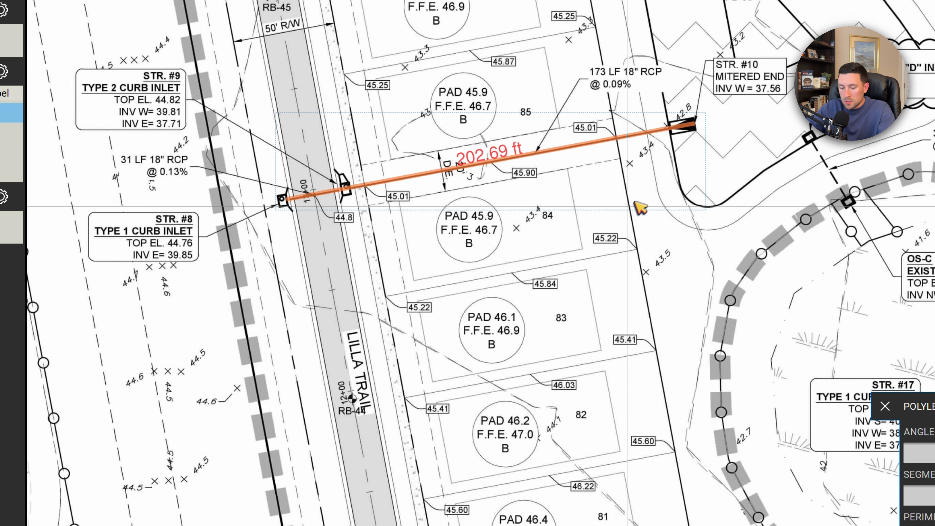
# - Create a new legend from the 18" RCP measurement and place it below the Construction Notes on Sheet 14
pyautogui.scroll(-3, 632, 281)
pyautogui.scroll(-5, 632, 282)
pyautogui.moveTo(699, 312); pyautogui.dragTo(459, 227)
pyautogui.rightClick(378, 166)
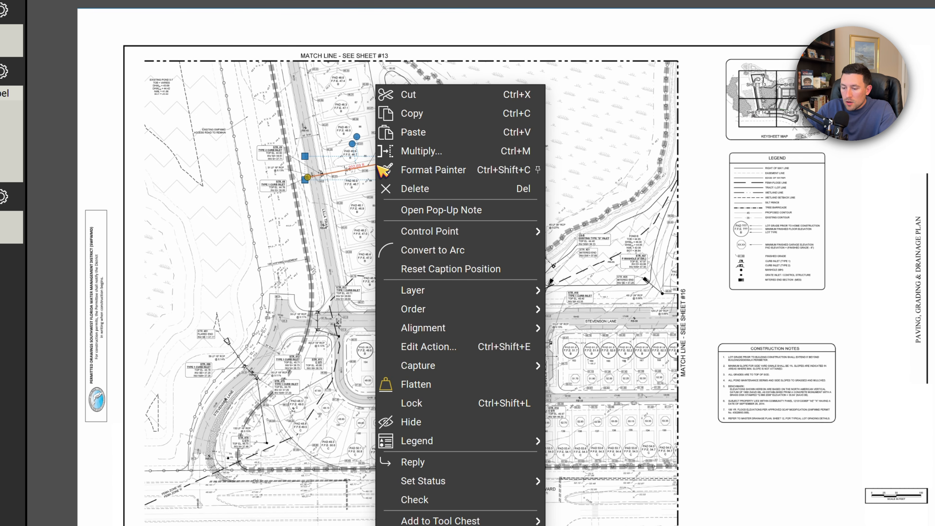
pyautogui.moveTo(447, 441)
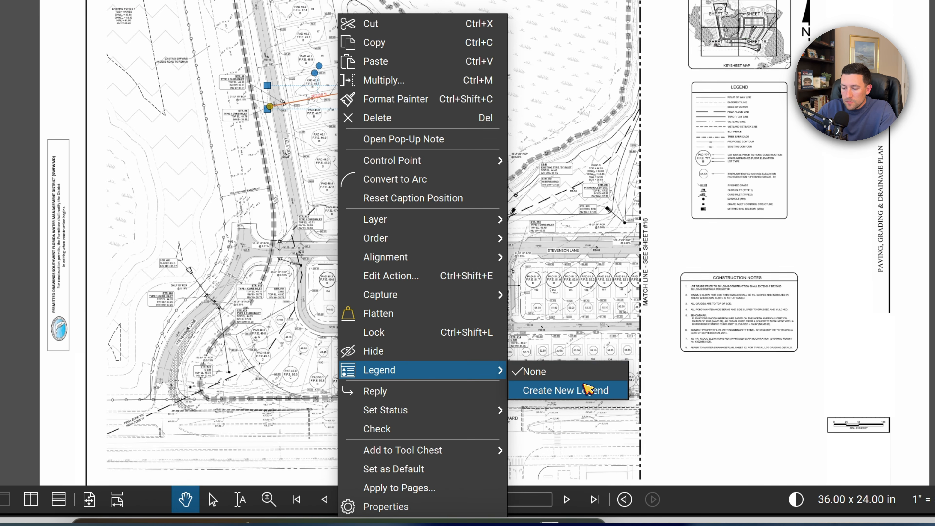
pyautogui.click(603, 462)
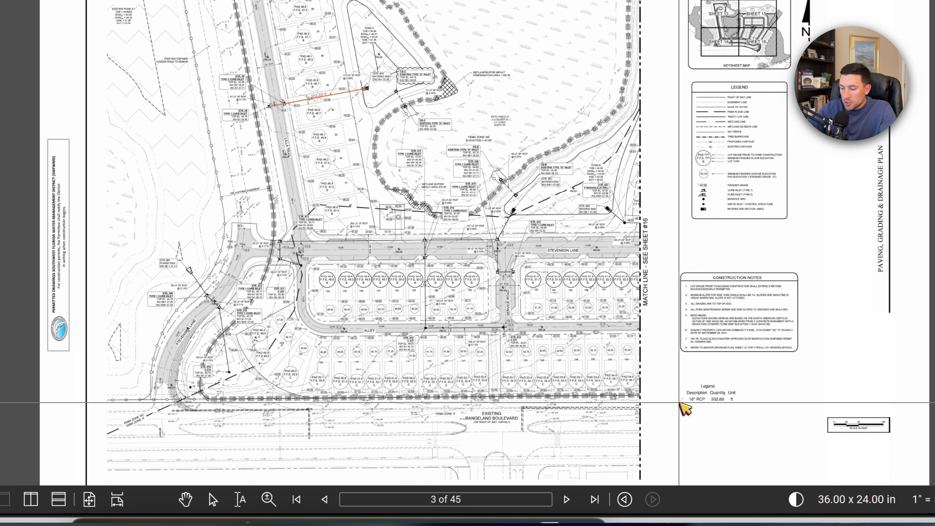
pyautogui.click(682, 407)
# - Title the new legend Sheet 14 - Storm Quantities
pyautogui.scroll(3, 748, 435)
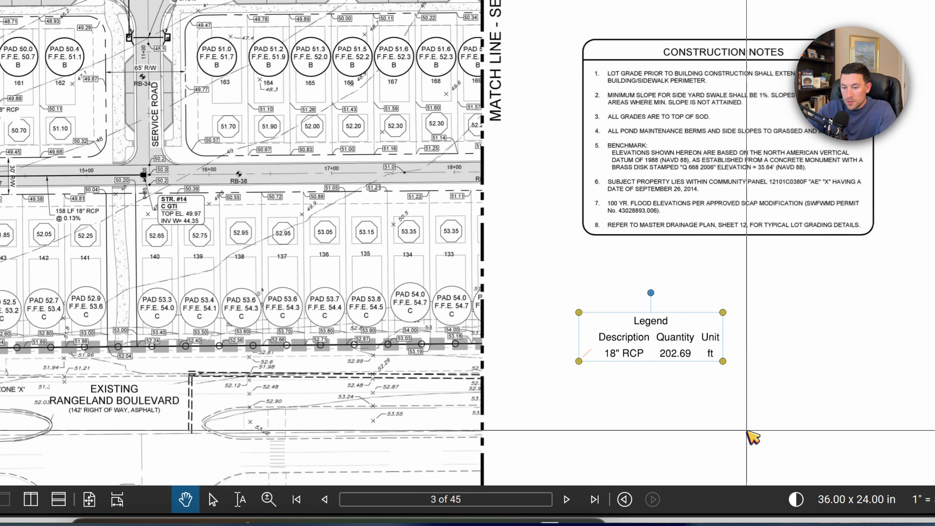
pyautogui.moveTo(748, 431)
pyautogui.mouseDown()
pyautogui.moveTo(723, 432)
pyautogui.moveTo(542, 380)
pyautogui.moveTo(382, 253)
pyautogui.moveTo(495, 296)
pyautogui.mouseUp()
pyautogui.click(440, 209)
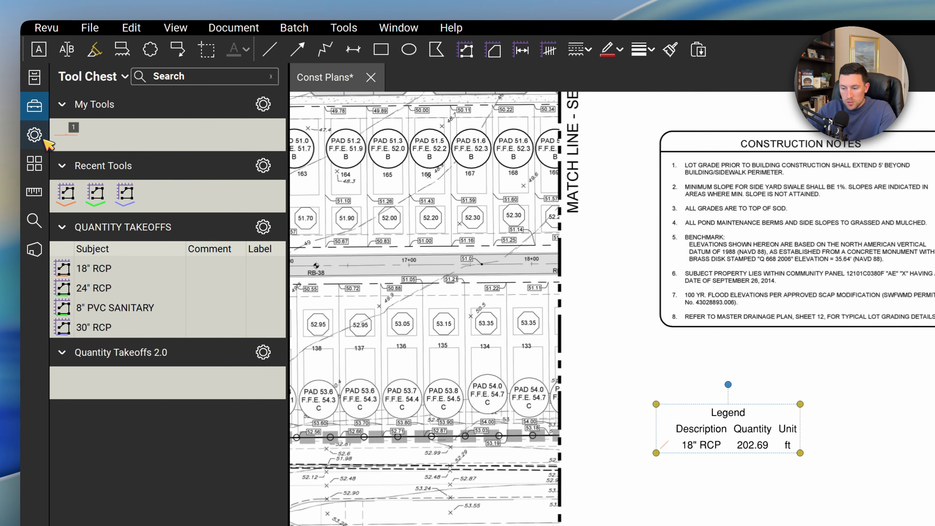
pyautogui.click(43, 139)
pyautogui.doubleClick(167, 142)
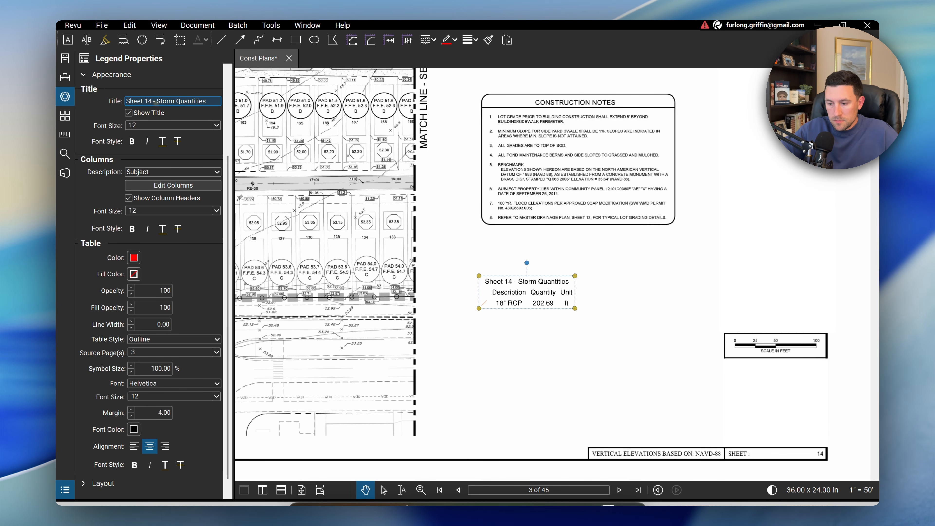
pyautogui.click(475, 295)
# - Create another legend from the Sheet 14 18" RCP measurement and place it below the Sheet 14 - Storm Quantities legend
pyautogui.scroll(-3, 493, 386)
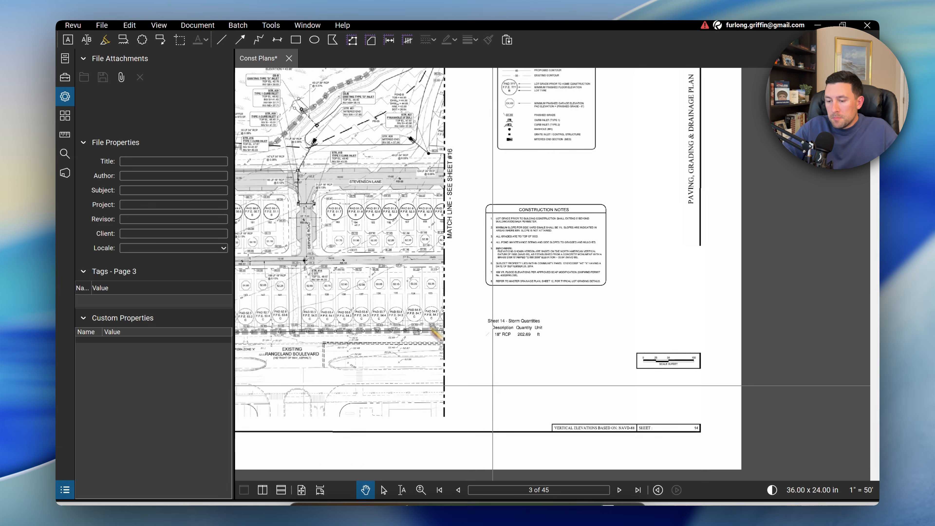
pyautogui.moveTo(365, 268); pyautogui.dragTo(528, 311)
pyautogui.moveTo(330, 149); pyautogui.dragTo(412, 199)
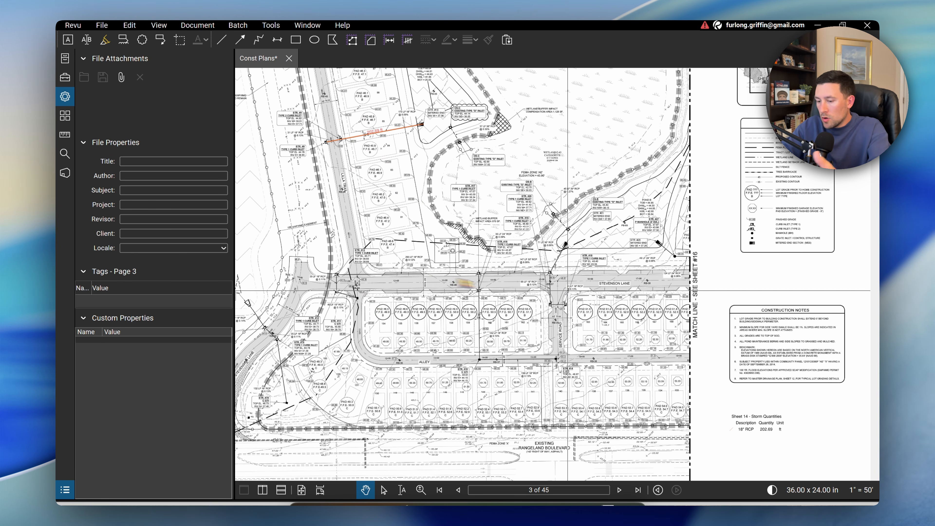
pyautogui.moveTo(733, 338); pyautogui.dragTo(680, 338)
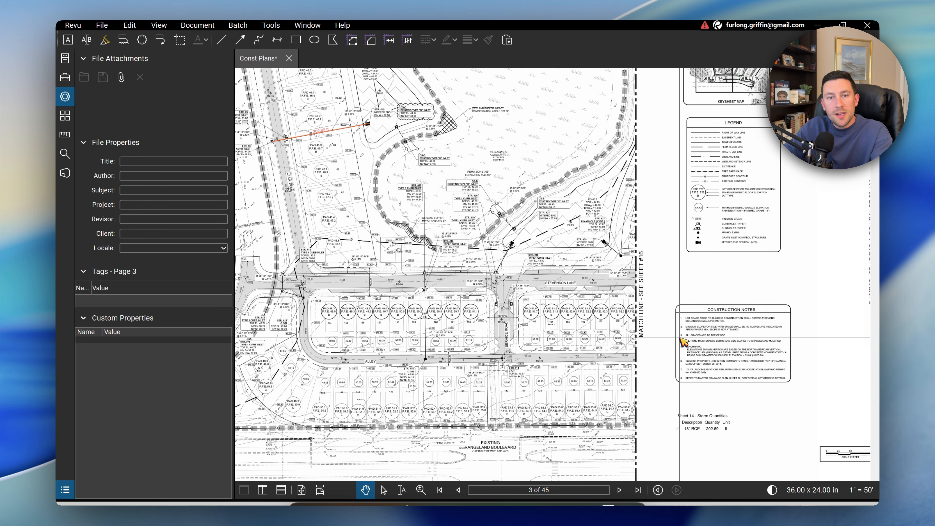
pyautogui.click(346, 128)
pyautogui.rightClick(345, 129)
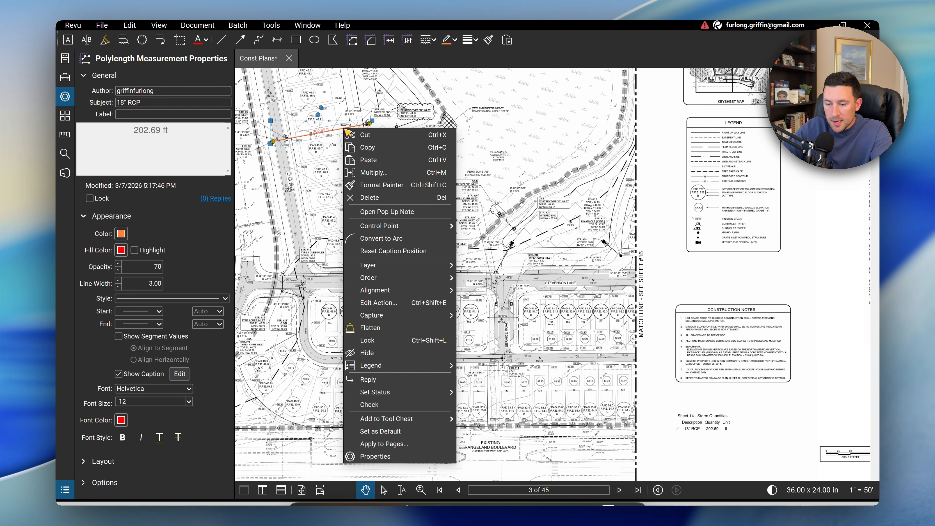
pyautogui.moveTo(404, 370)
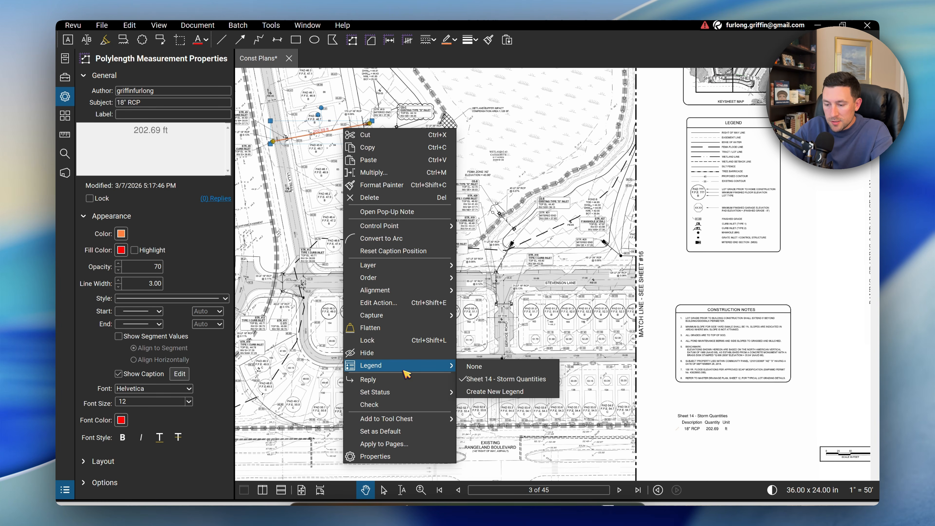
pyautogui.click(482, 391)
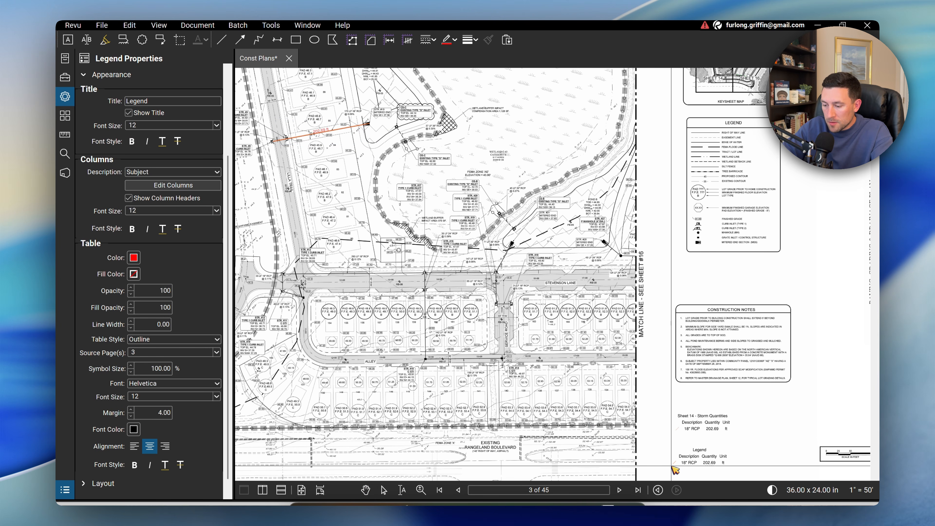
pyautogui.click(672, 465)
# - Title the second legend Grand Total - Storm and make its title and column headers bold
pyautogui.moveTo(801, 408); pyautogui.dragTo(673, 302)
pyautogui.scroll(5, 677, 306)
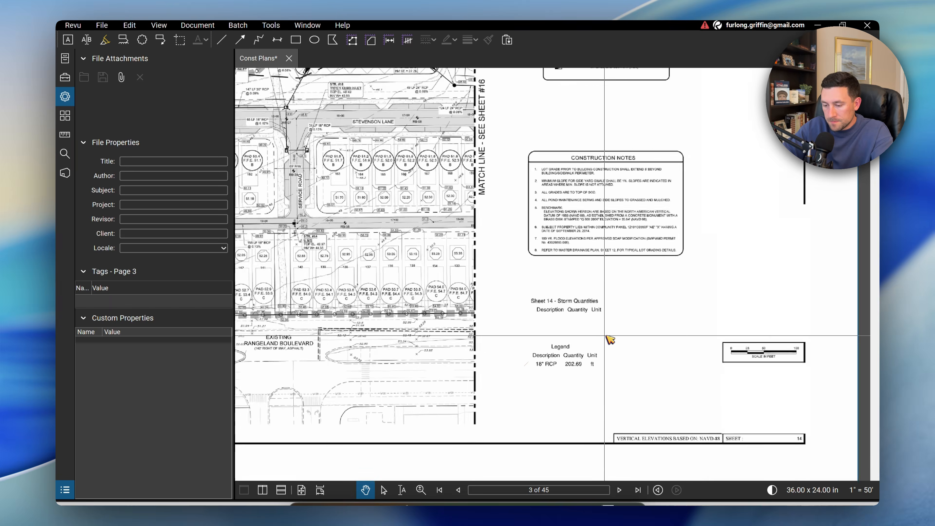
pyautogui.click(447, 300)
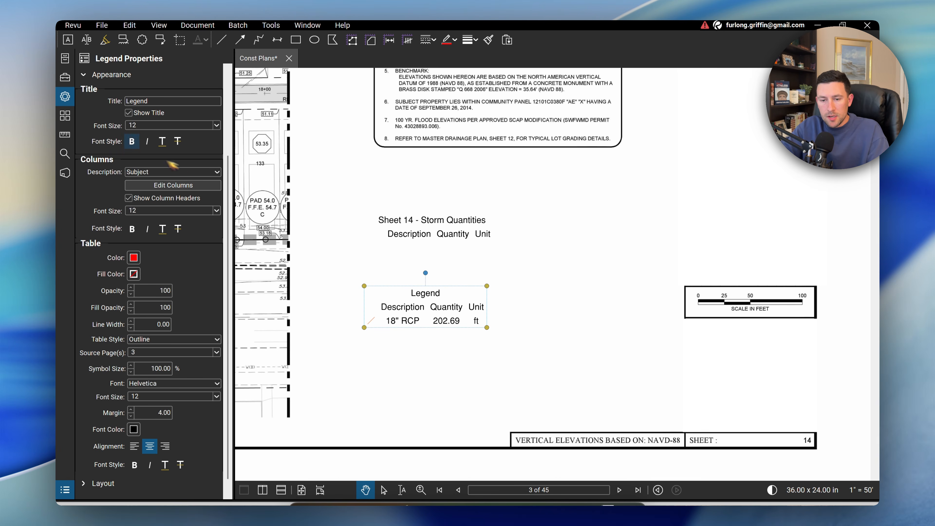
pyautogui.doubleClick(161, 101)
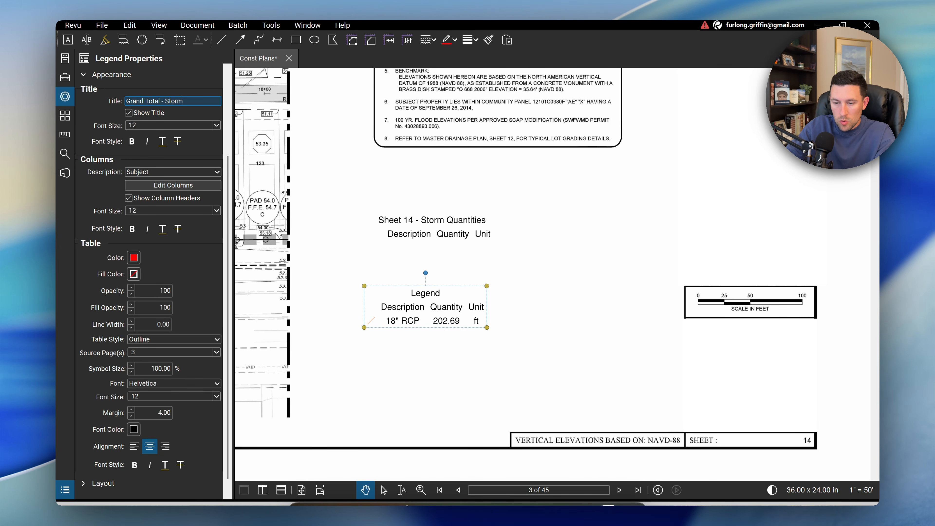
pyautogui.press('Return')
pyautogui.click(133, 228)
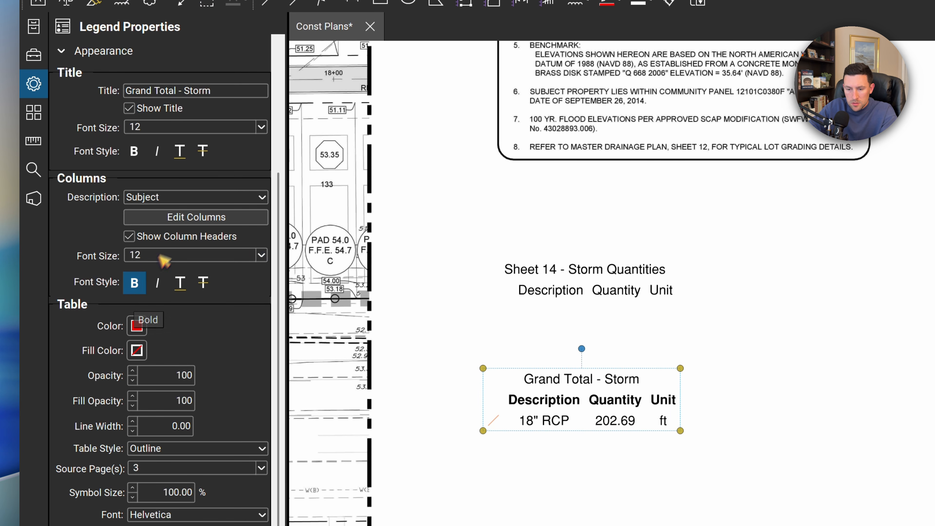
pyautogui.scroll(1, 191, 206)
pyautogui.click(134, 172)
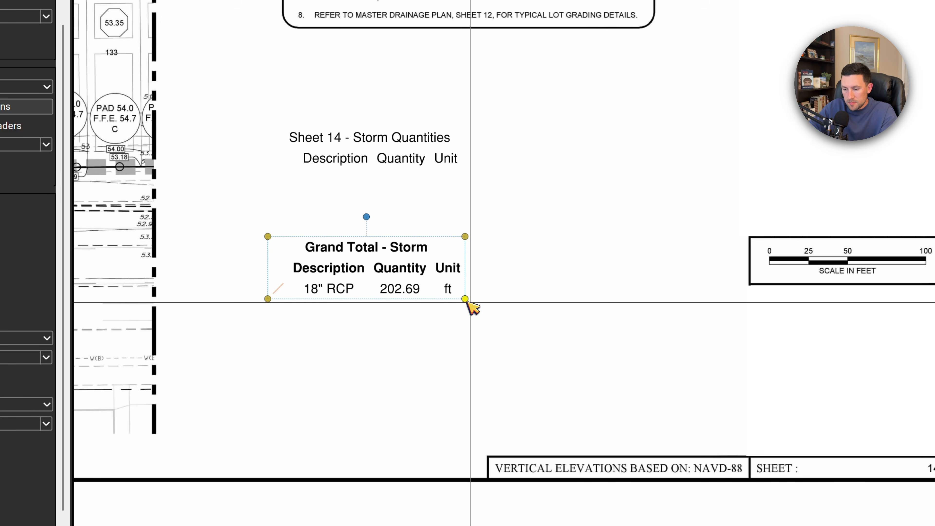
# - Enlarge the Grand Total - Storm legend and set its source pages to All Pages
pyautogui.moveTo(680, 431)
pyautogui.mouseDown()
pyautogui.moveTo(689, 443)
pyautogui.moveTo(685, 429)
pyautogui.mouseUp()
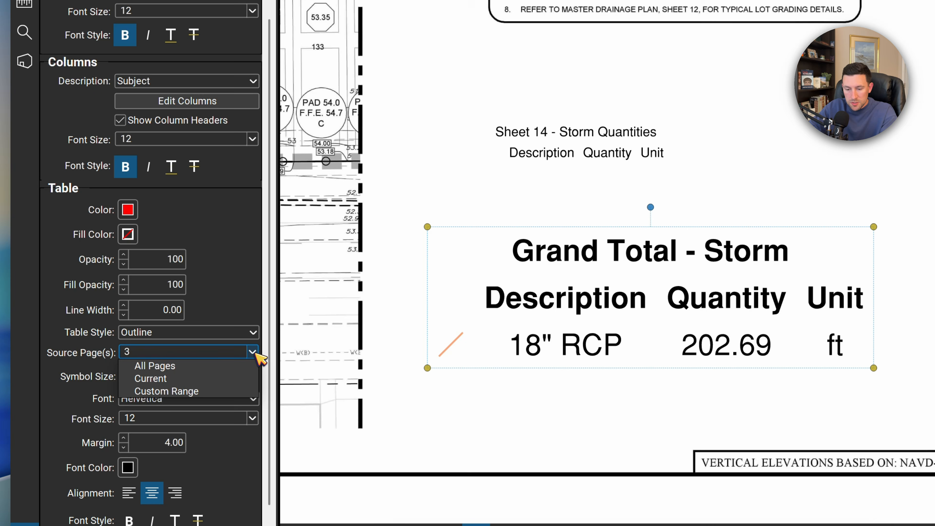
pyautogui.click(199, 367)
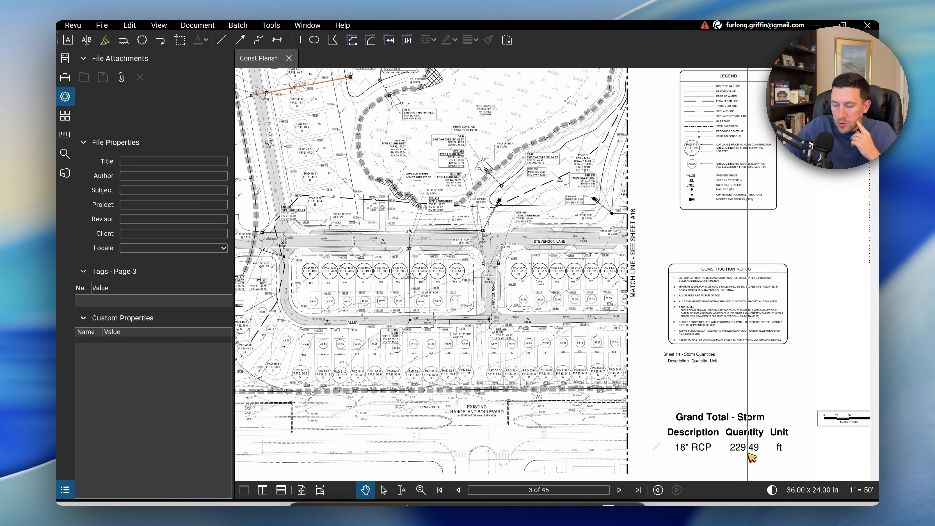
# - Compare the Grand Total - Storm legend with the measured runs on Sheet 14 and with the runs and legend on Sheet 13
pyautogui.moveTo(359, 124); pyautogui.dragTo(485, 207)
pyautogui.scroll(2, 430, 172)
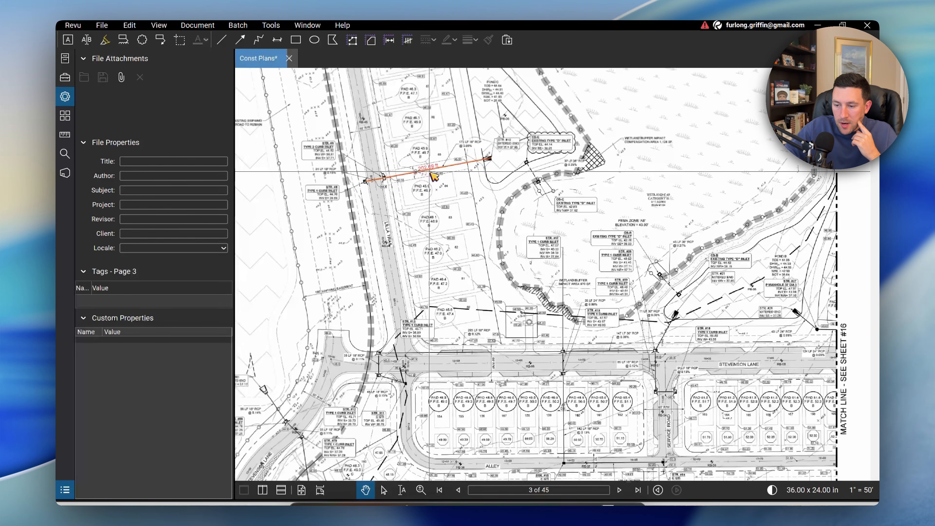
pyautogui.scroll(-4, 431, 177)
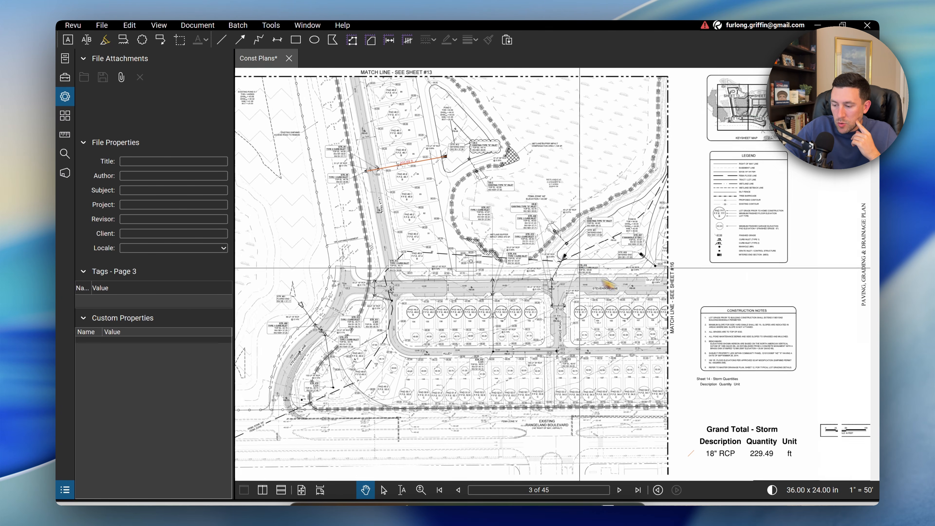
pyautogui.moveTo(605, 288); pyautogui.dragTo(533, 250)
pyautogui.scroll(1, 716, 431)
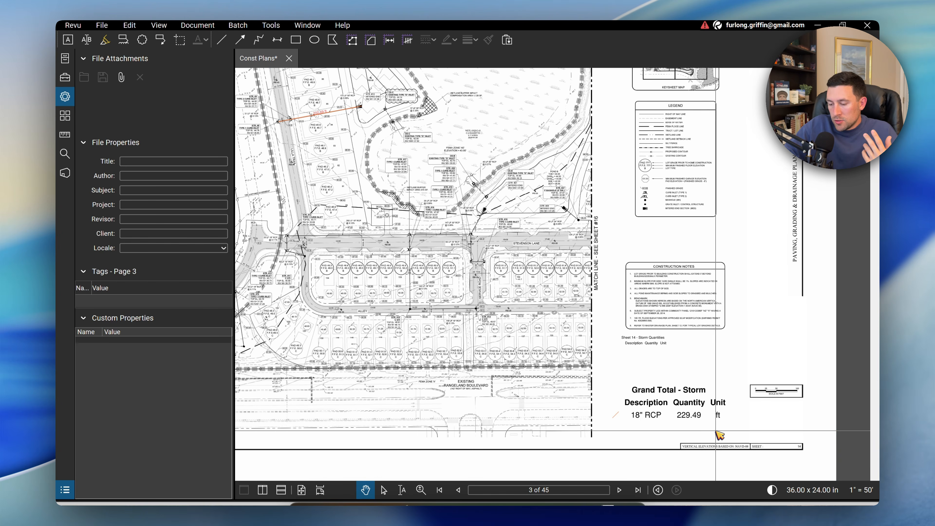
pyautogui.scroll(1, 719, 434)
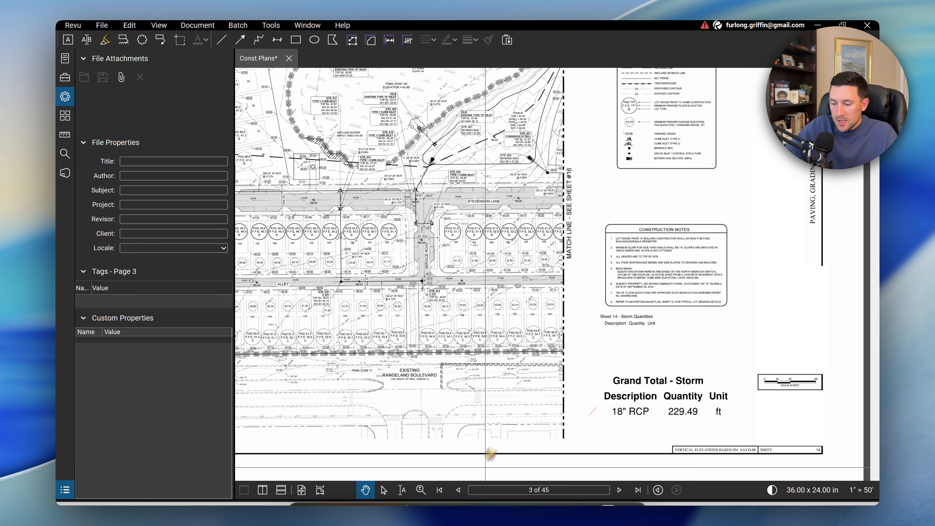
pyautogui.click(458, 490)
pyautogui.moveTo(481, 278); pyautogui.dragTo(564, 278)
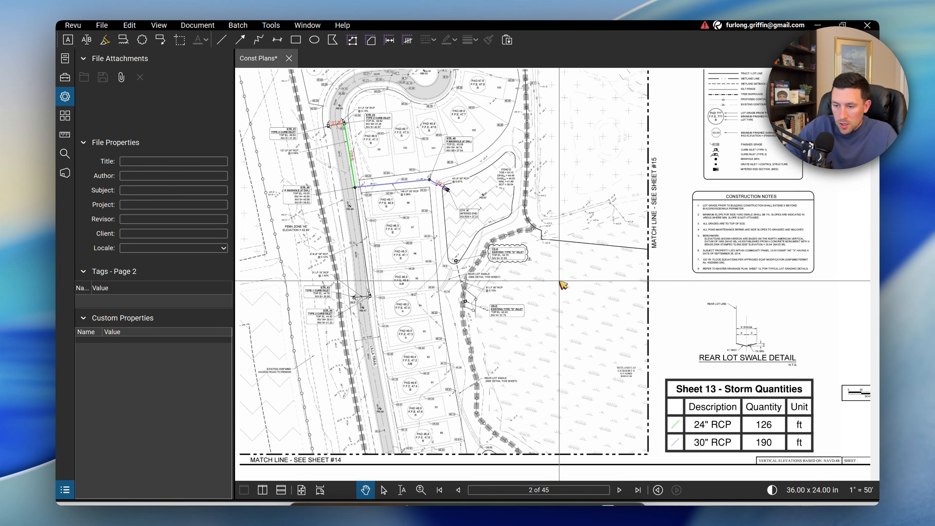
pyautogui.scroll(4, 348, 120)
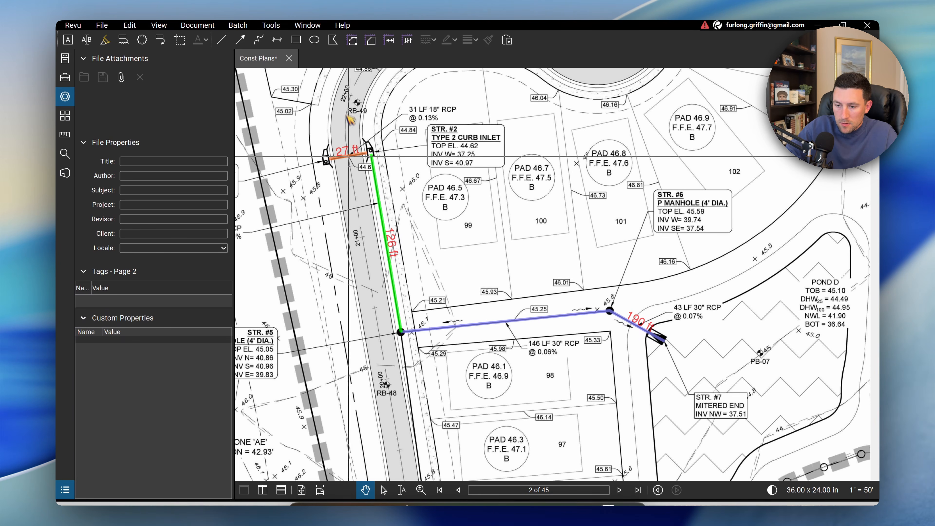
pyautogui.scroll(-3, 348, 122)
pyautogui.moveTo(511, 246)
pyautogui.mouseDown()
pyautogui.moveTo(466, 148)
pyautogui.moveTo(515, 232)
pyautogui.mouseUp()
pyautogui.scroll(-1, 466, 148)
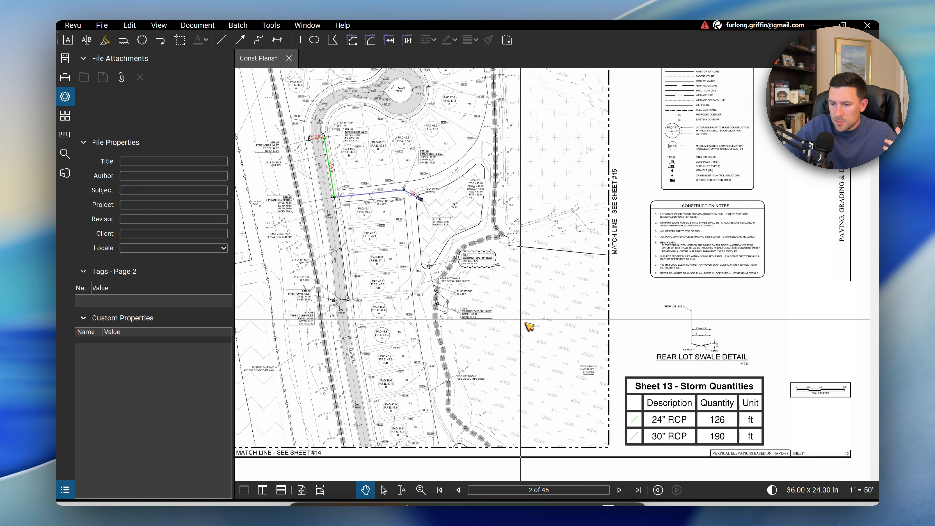
pyautogui.scroll(4, 279, 112)
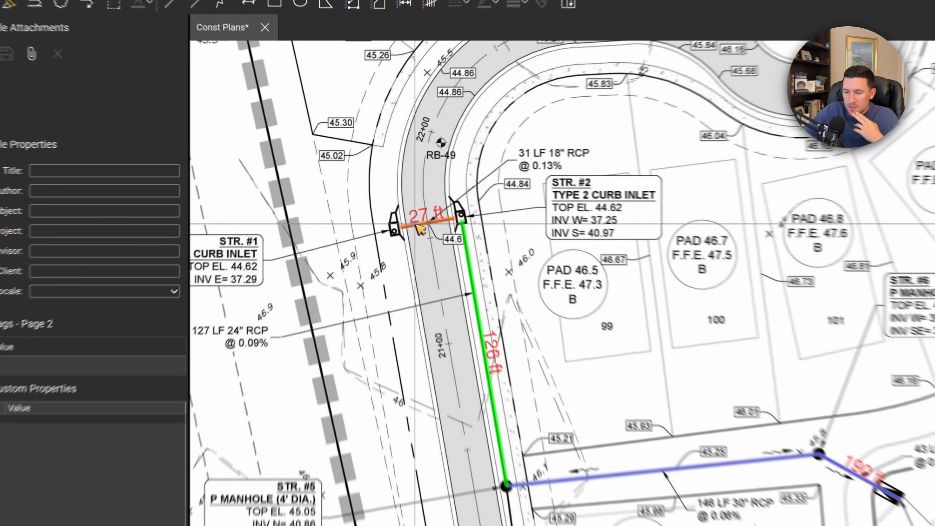
# - Assign the 18" RCP run between Str. #1 and Str. #2 to the Sheet 13 - Storm Quantities legend and check that legend
pyautogui.click(400, 199)
pyautogui.rightClick(399, 200)
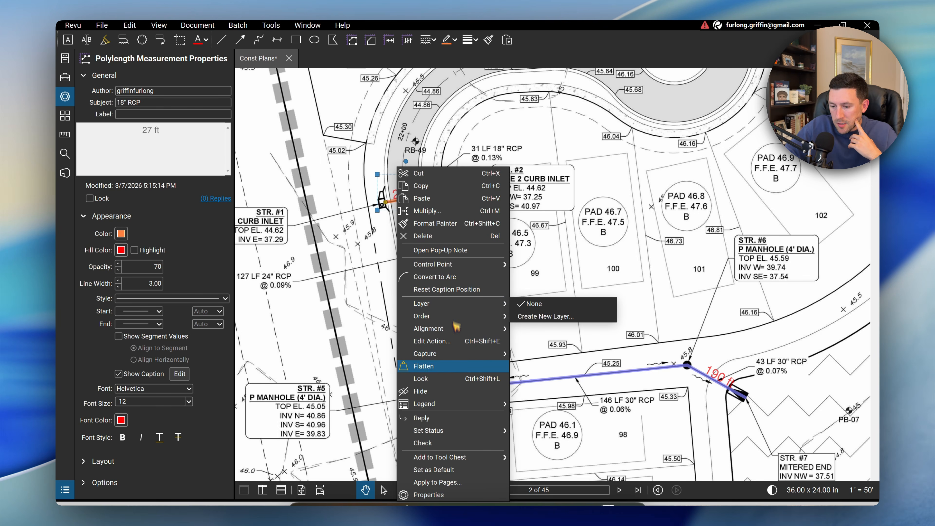
pyautogui.moveTo(452, 404)
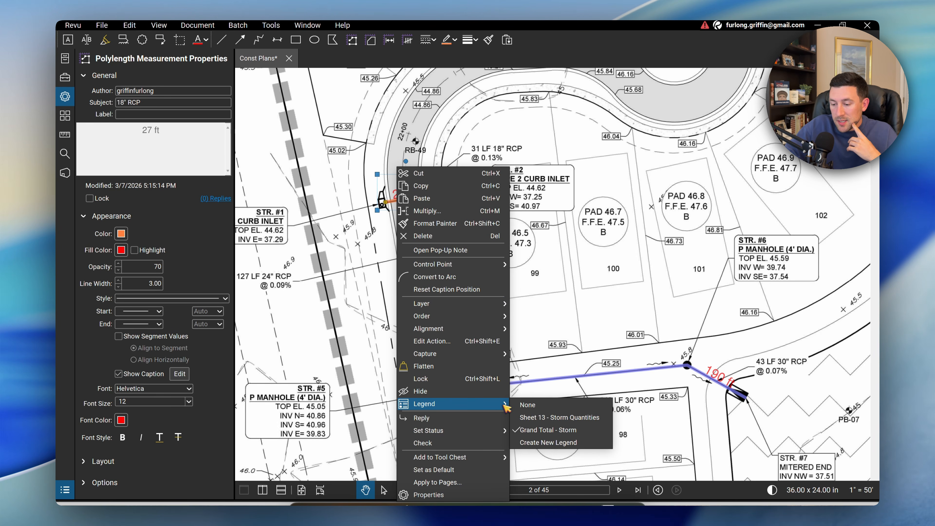
pyautogui.click(560, 421)
pyautogui.scroll(-3, 561, 313)
pyautogui.press('Escape')
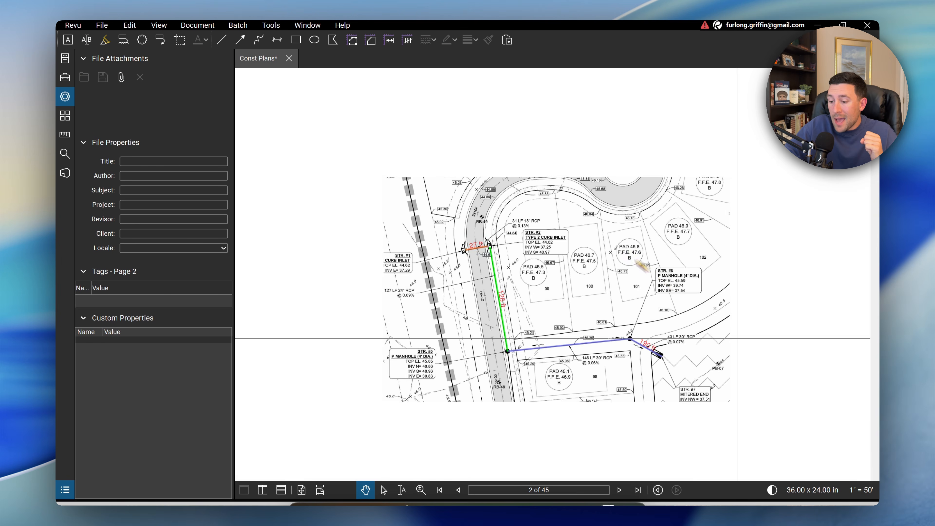
pyautogui.moveTo(738, 338); pyautogui.dragTo(577, 214)
pyautogui.scroll(-3, 641, 284)
pyautogui.moveTo(641, 284); pyautogui.dragTo(534, 205)
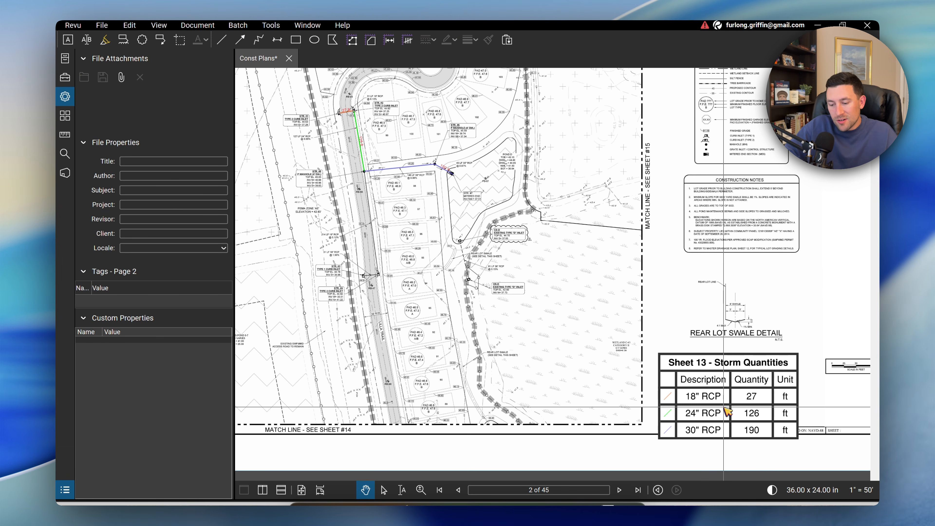
# - Go to page 3 and delete the Grand Total - Storm legend from the sheet
pyautogui.click(620, 490)
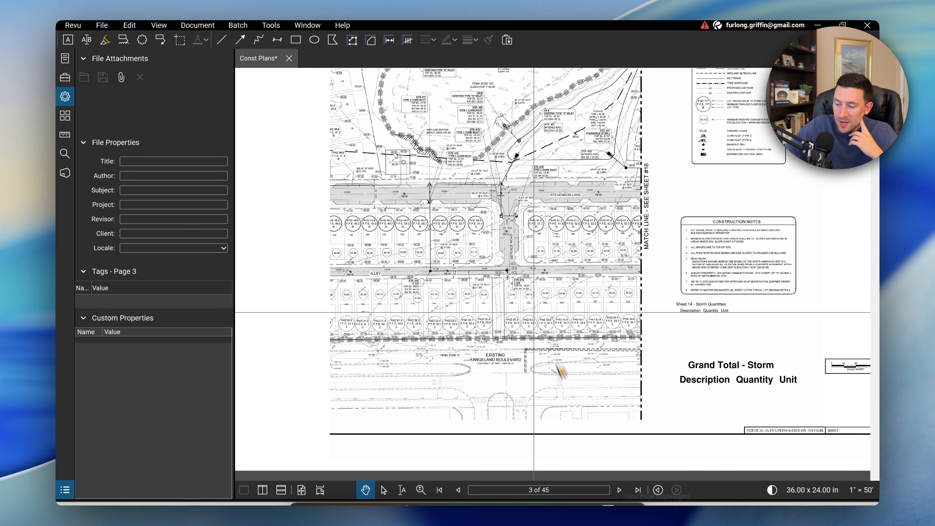
pyautogui.moveTo(586, 298); pyautogui.dragTo(558, 353)
pyautogui.moveTo(692, 424); pyautogui.dragTo(682, 410)
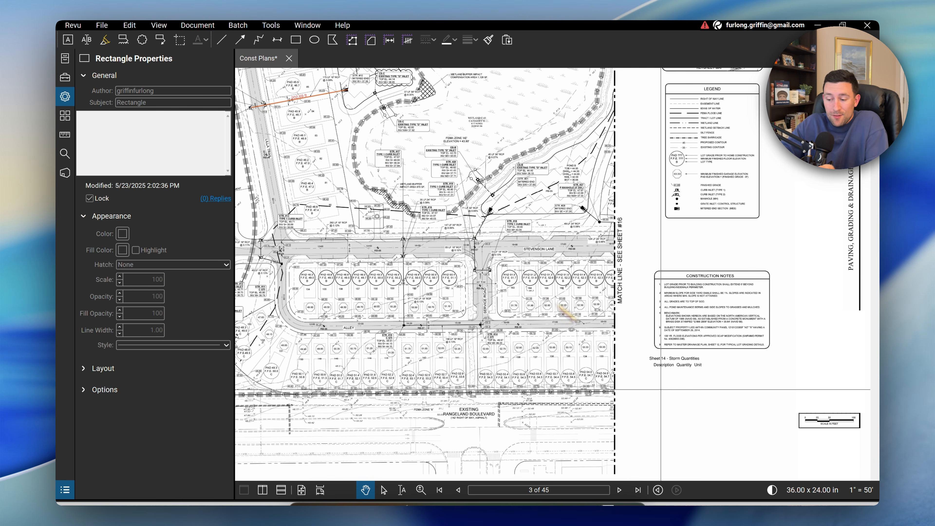
# - Assign the page 3 18" RCP run to the Sheet 14 - Storm Quantities legend and enlarge the legend below the construction notes
pyautogui.click(684, 366)
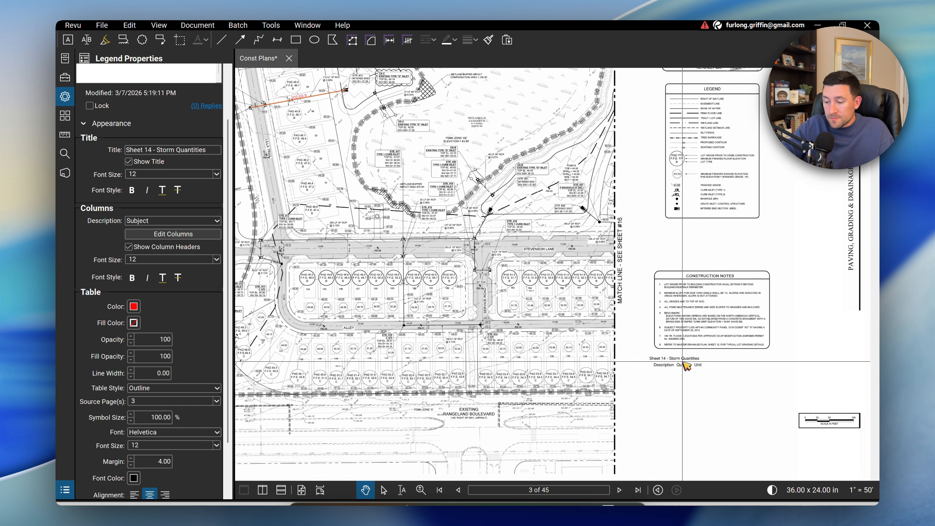
pyautogui.moveTo(685, 365); pyautogui.dragTo(687, 377)
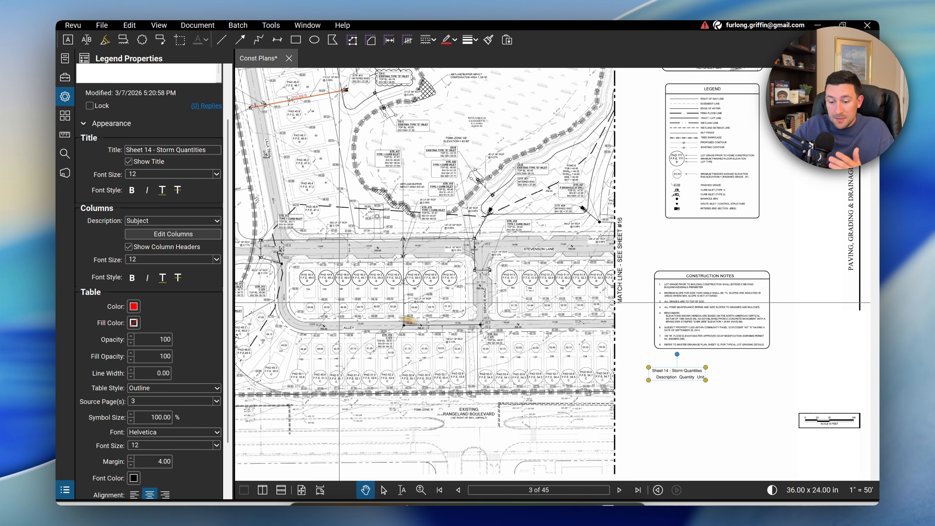
pyautogui.rightClick(323, 96)
pyautogui.moveTo(629, 438); pyautogui.dragTo(667, 425)
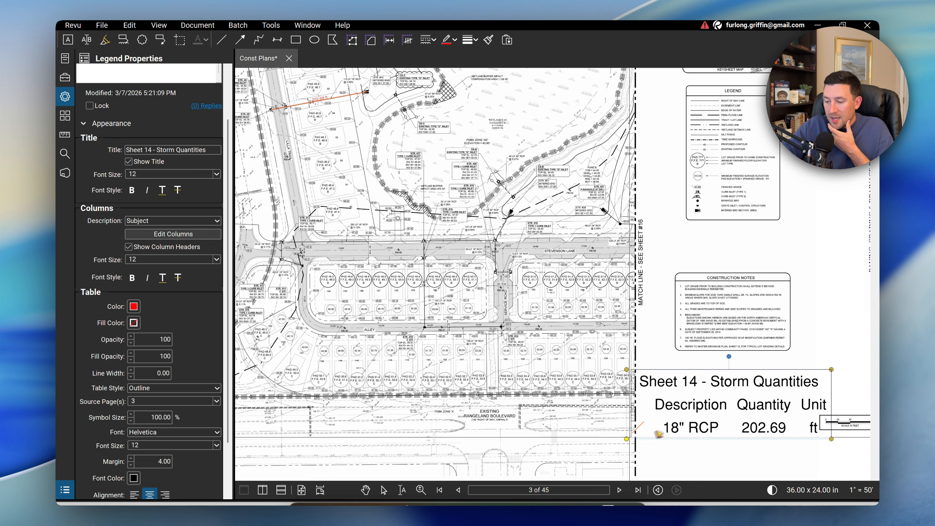
pyautogui.moveTo(749, 413); pyautogui.dragTo(701, 425)
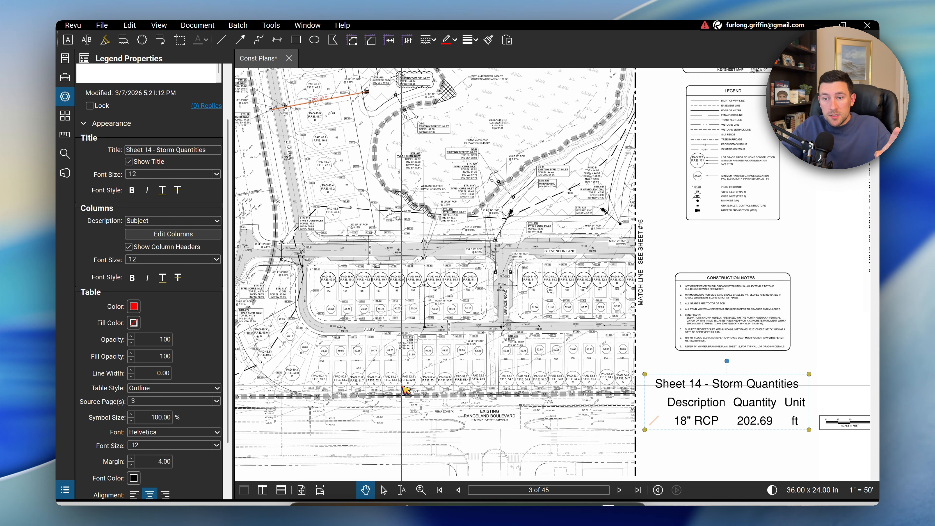
# - Show the Markups List and start a custom Subject filter with the rule does not contain Legend
pyautogui.click(68, 490)
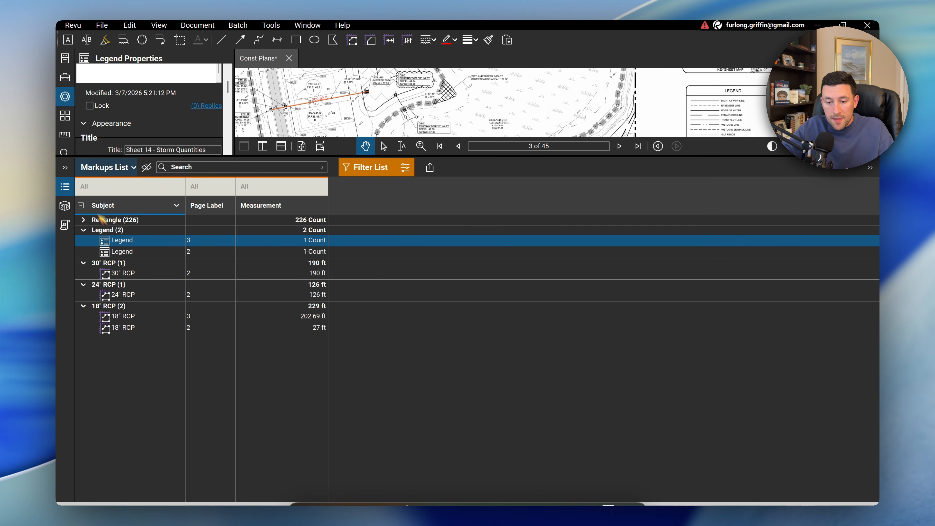
pyautogui.click(65, 187)
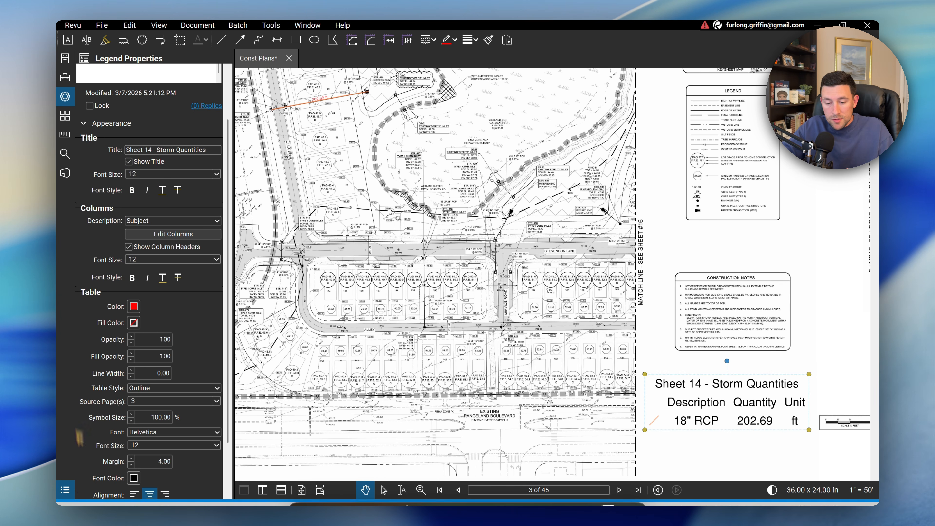
pyautogui.click(68, 492)
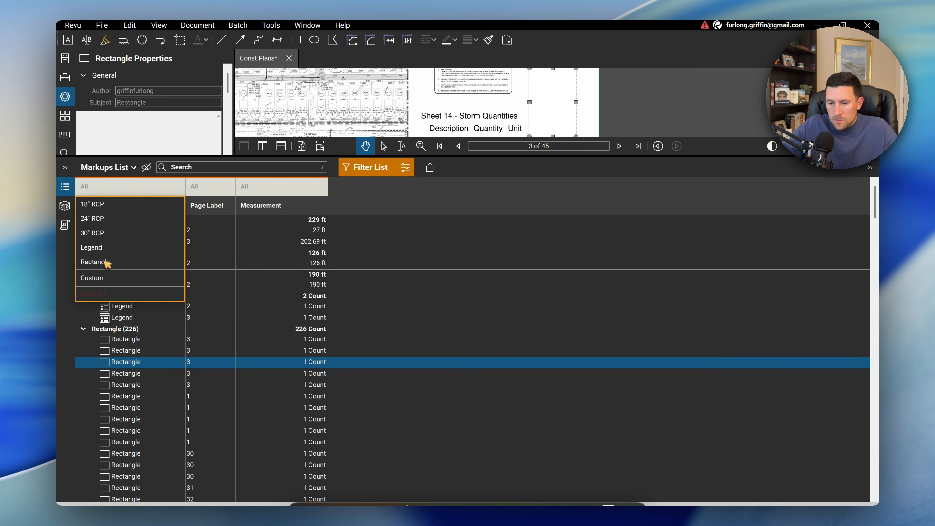
pyautogui.click(130, 281)
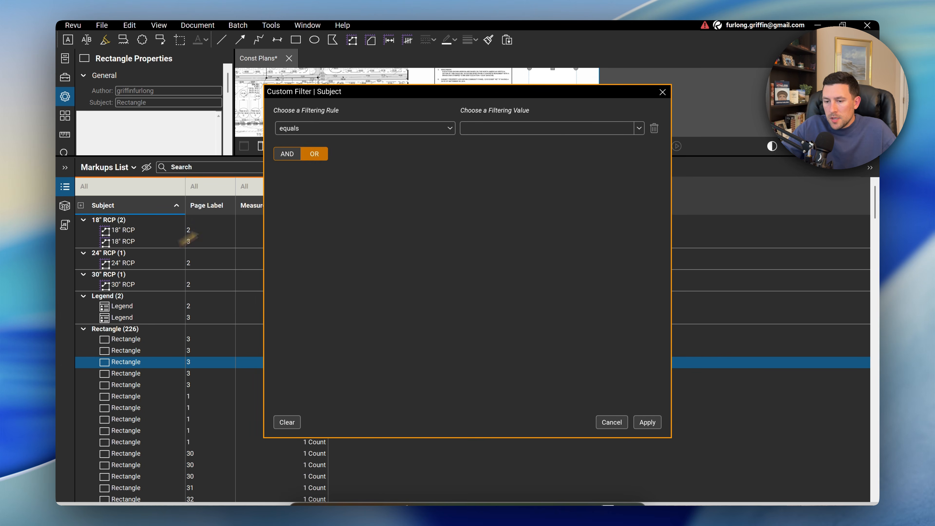
pyautogui.click(353, 127)
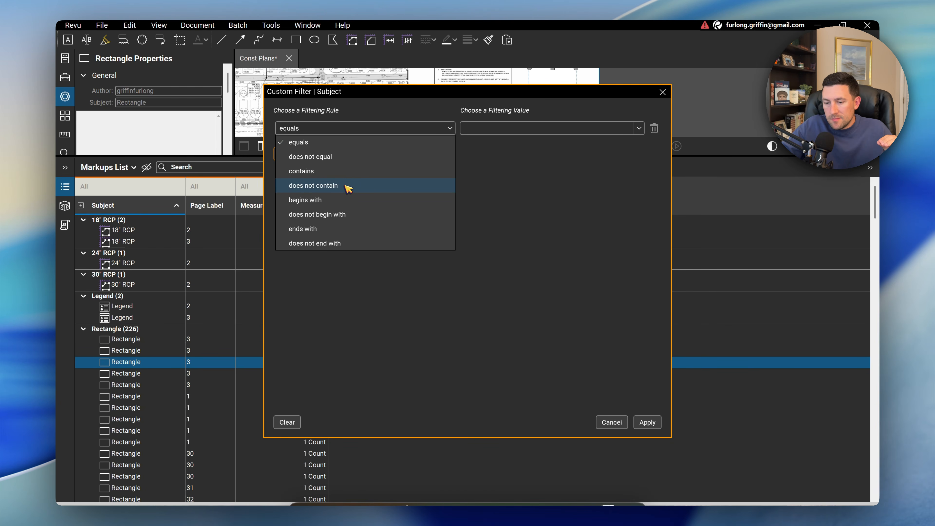
pyautogui.click(313, 185)
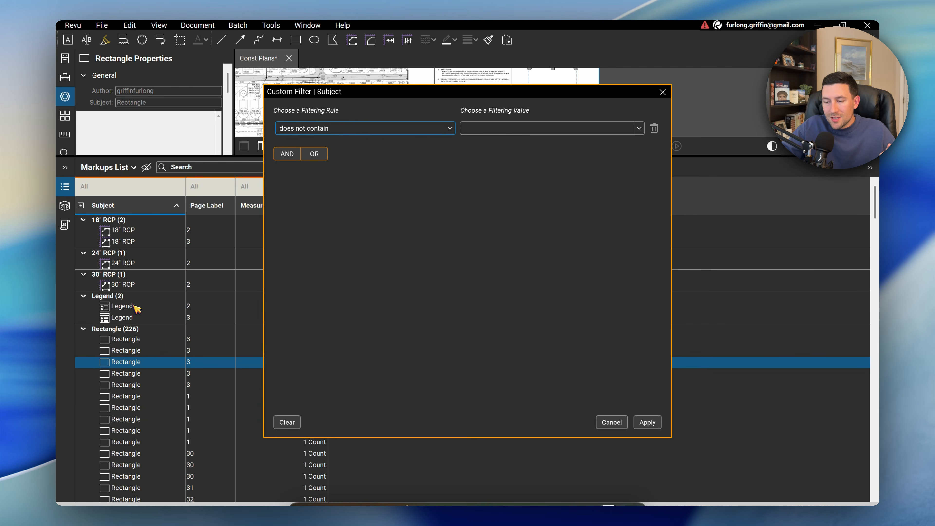
pyautogui.click(639, 129)
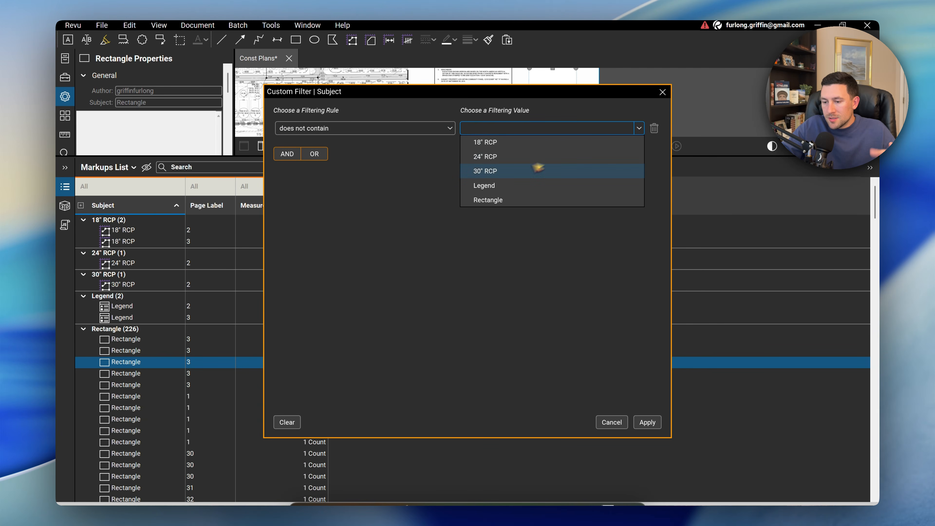
pyautogui.click(501, 185)
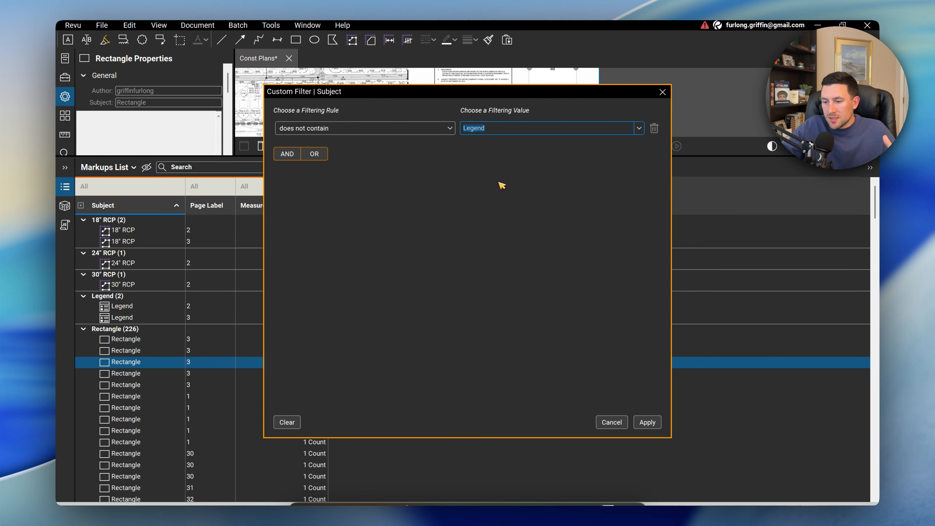
# - Add an AND rule of does not contain Rectangle to the Subject filter and apply it
pyautogui.click(289, 157)
pyautogui.click(445, 179)
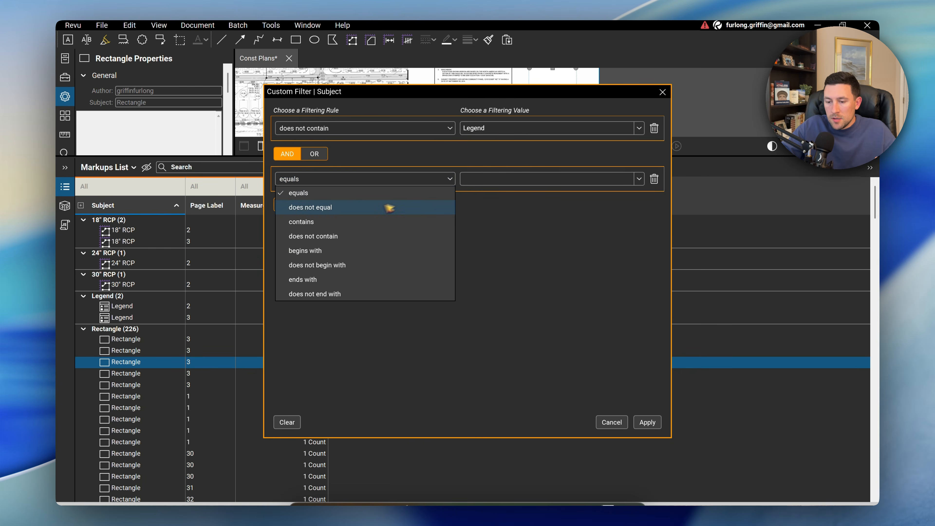
pyautogui.click(368, 236)
pyautogui.click(640, 179)
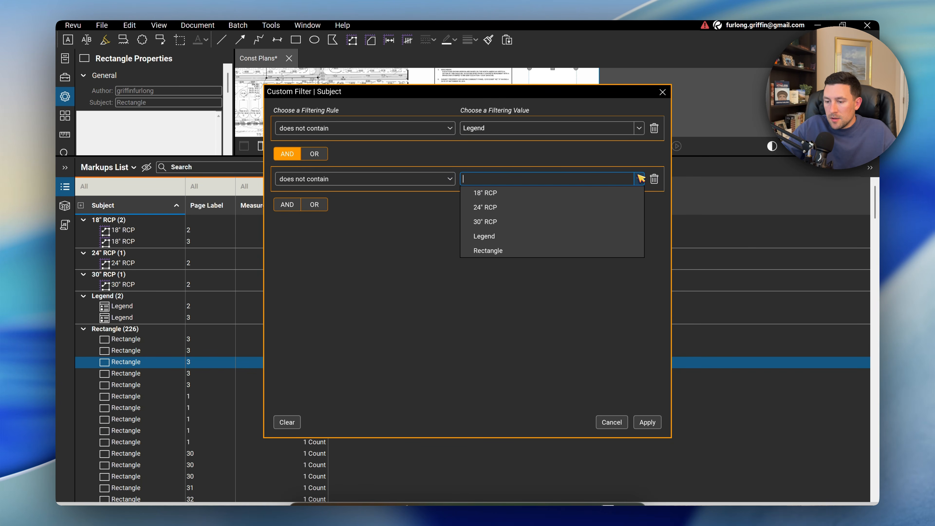
pyautogui.click(517, 251)
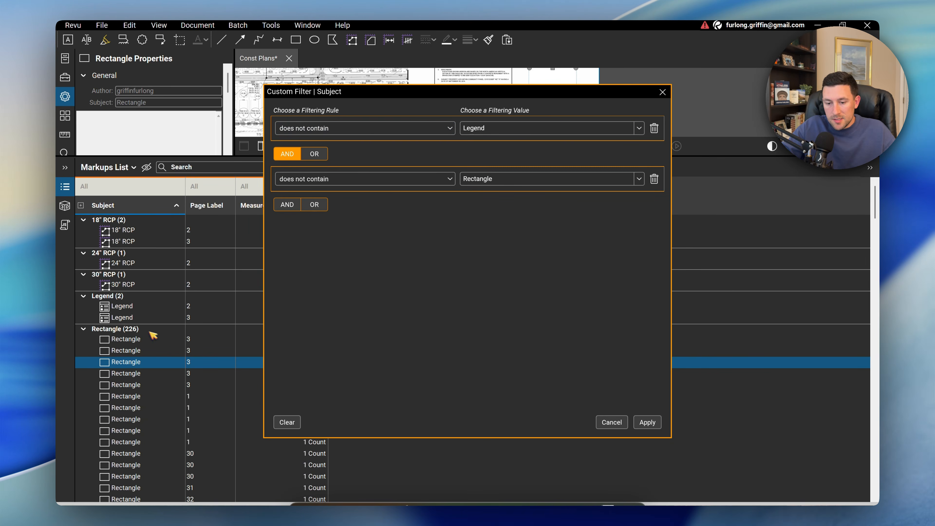
pyautogui.click(648, 422)
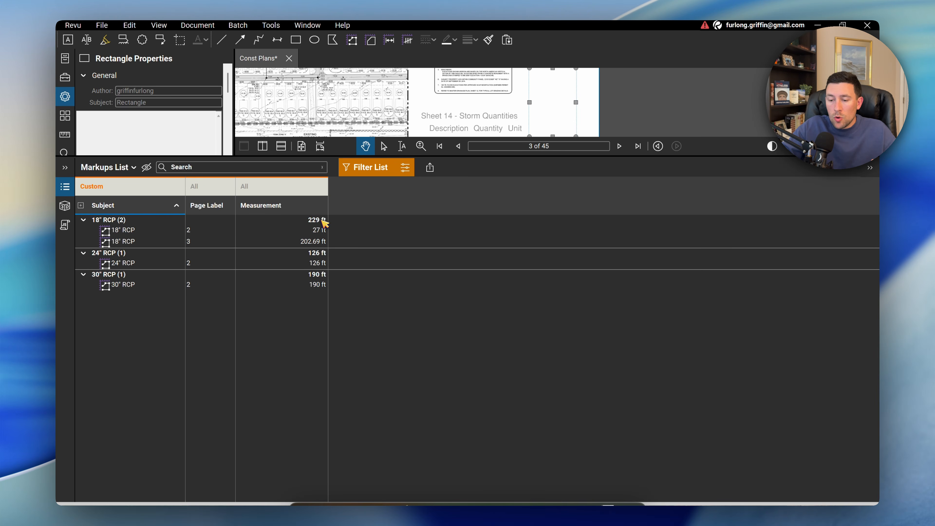
# - Collapse the 18" and 24" RCP groups, then export the totals with measurement units as a CSV summary and review the spreadsheet
pyautogui.doubleClick(303, 221)
pyautogui.click(83, 230)
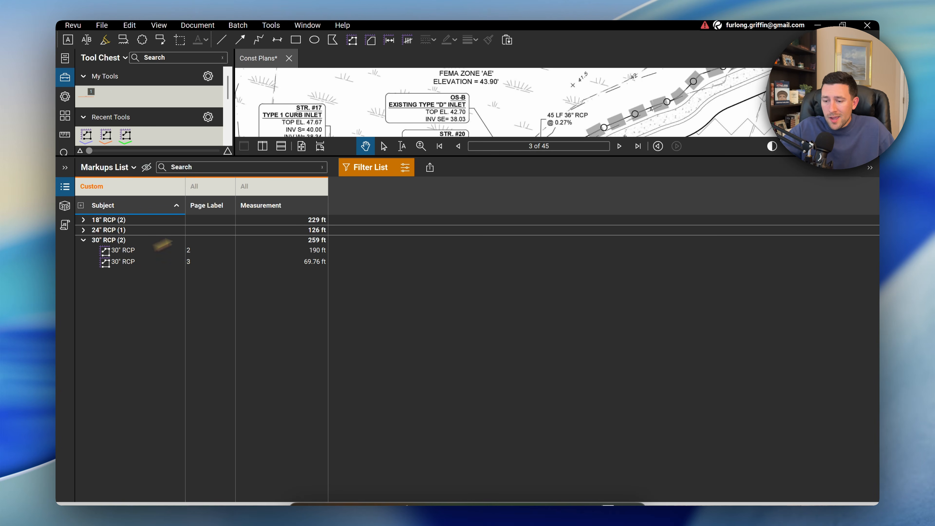
pyautogui.click(430, 170)
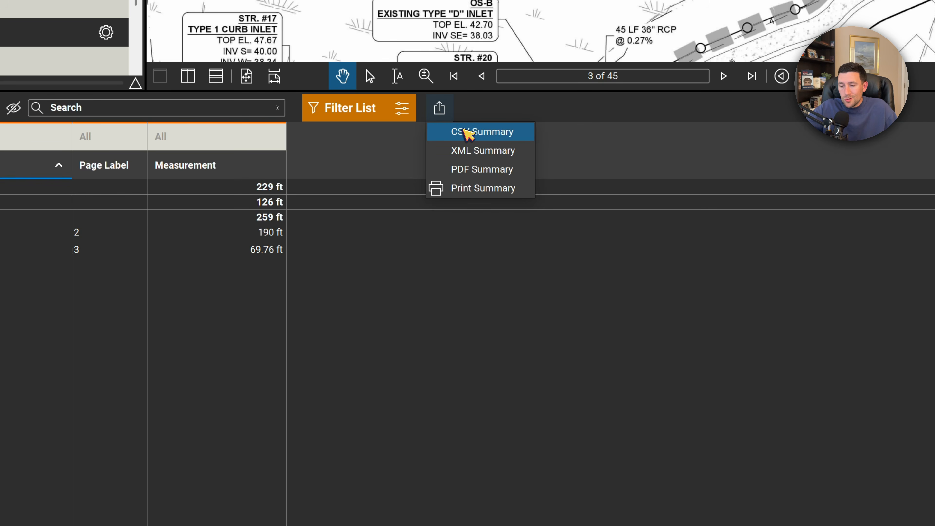
pyautogui.click(499, 140)
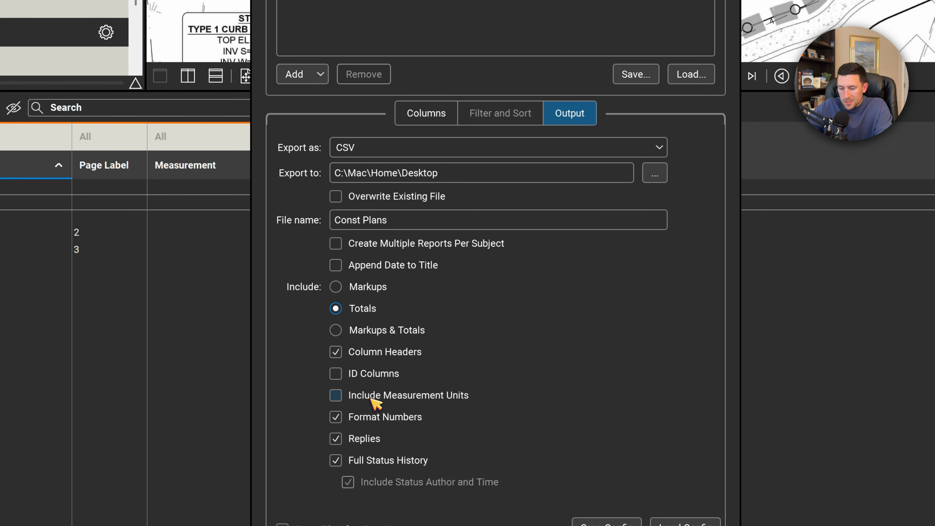
pyautogui.click(336, 395)
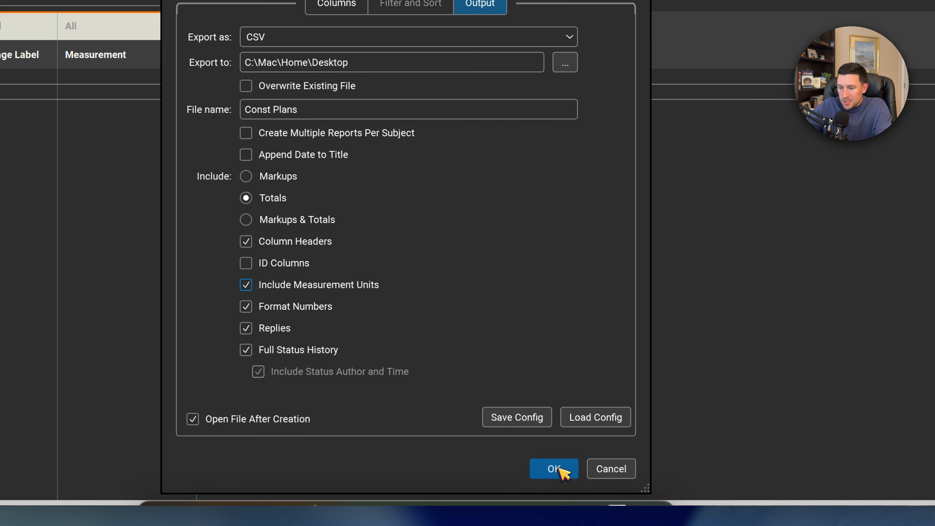
pyautogui.click(562, 471)
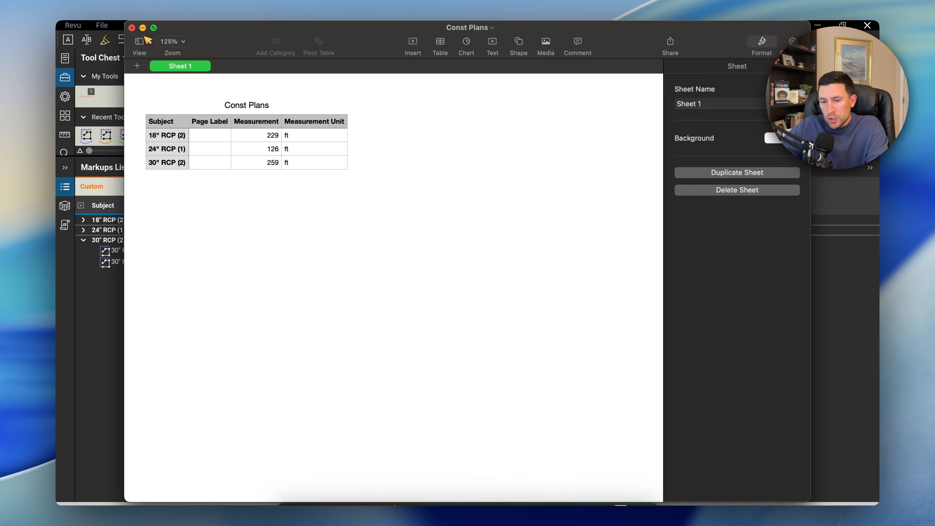
pyautogui.click(132, 28)
# - Export the CSV markup summary again with the Page Label column excluded
pyautogui.click(430, 167)
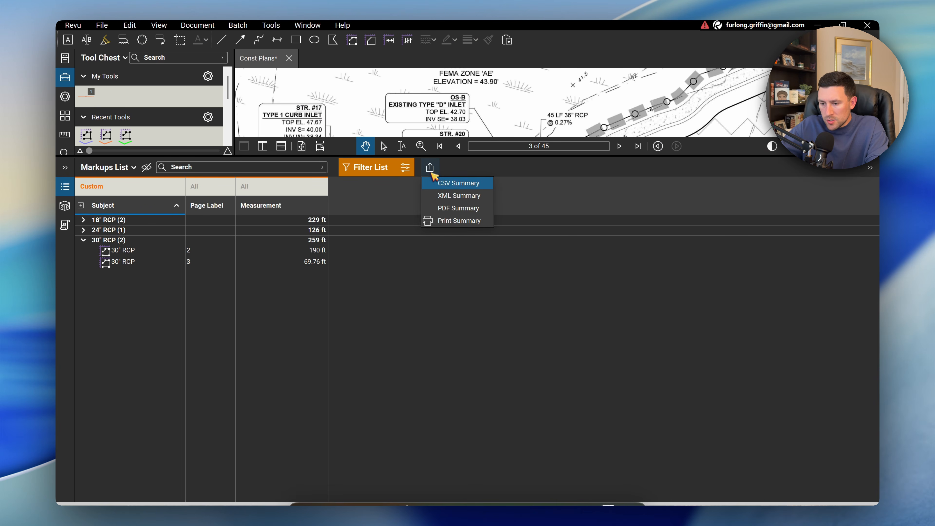
pyautogui.click(448, 186)
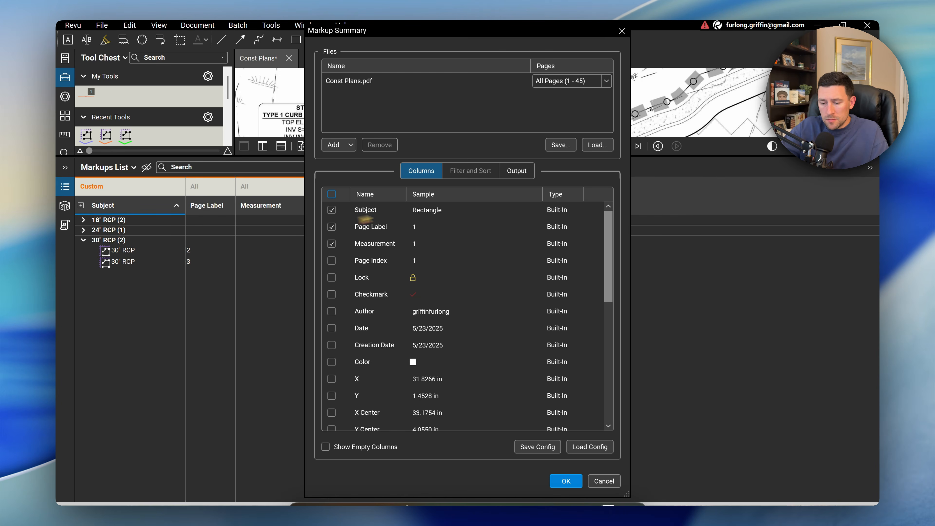
pyautogui.click(332, 227)
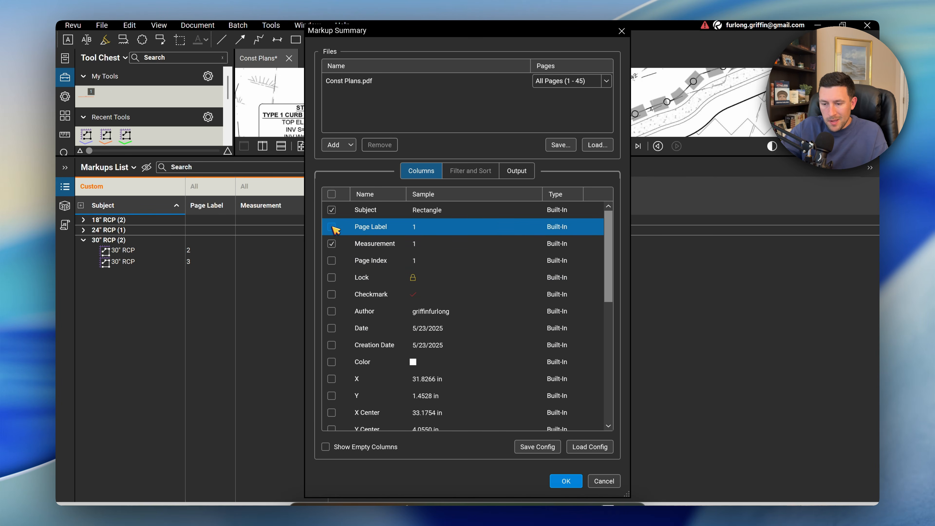
pyautogui.scroll(-10, 336, 229)
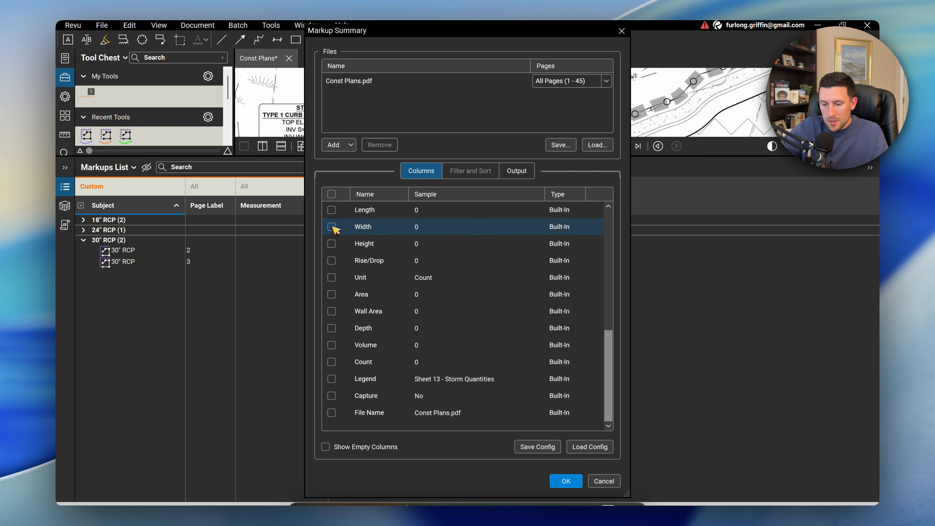
pyautogui.scroll(10, 335, 230)
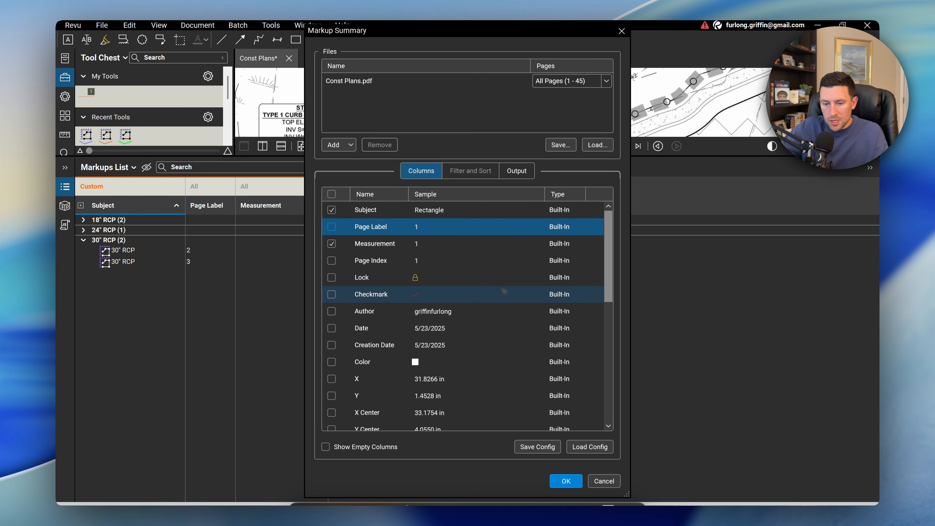
pyautogui.click(517, 170)
pyautogui.click(566, 481)
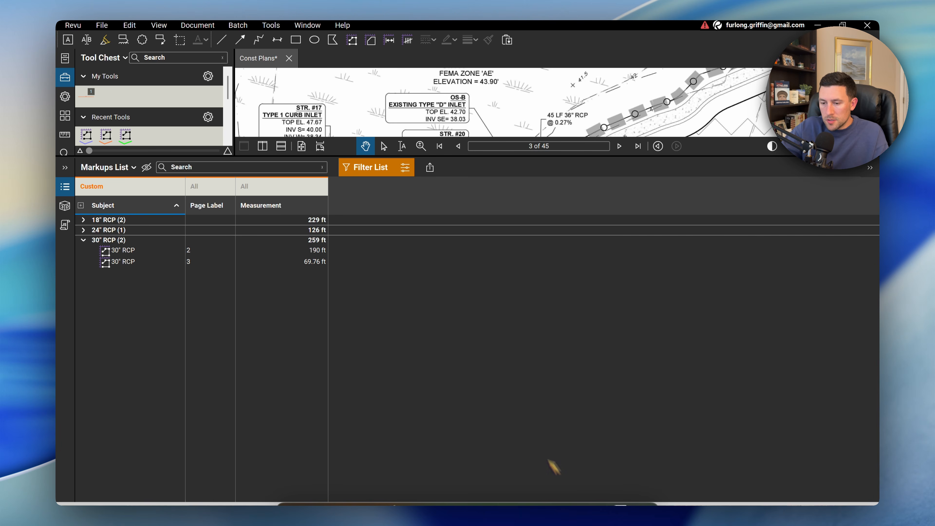